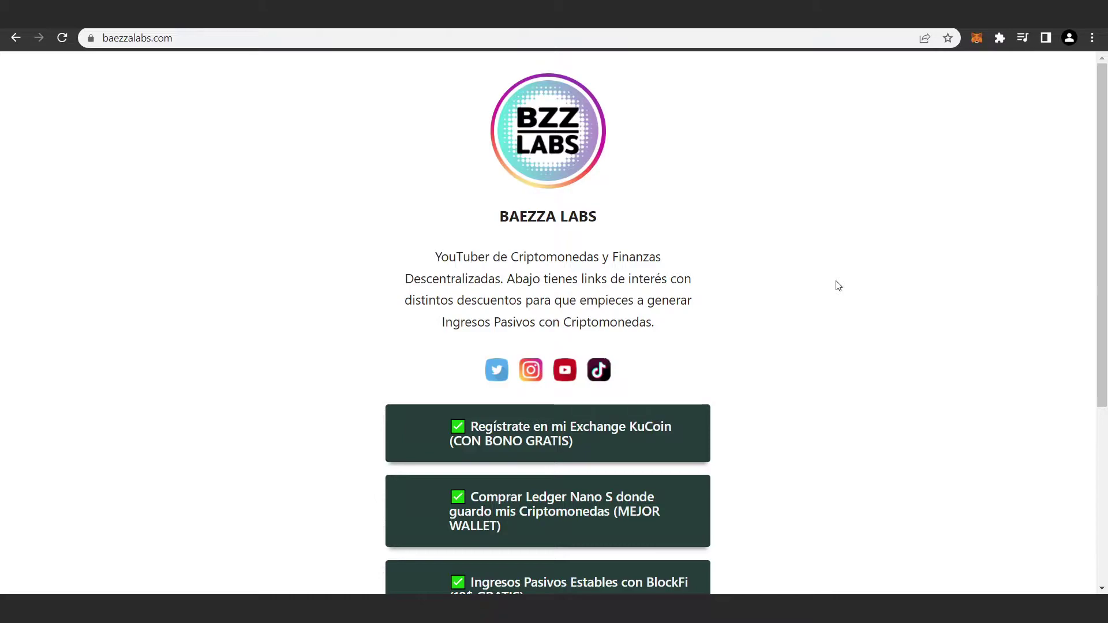
pyautogui.scroll(-4, 837, 286)
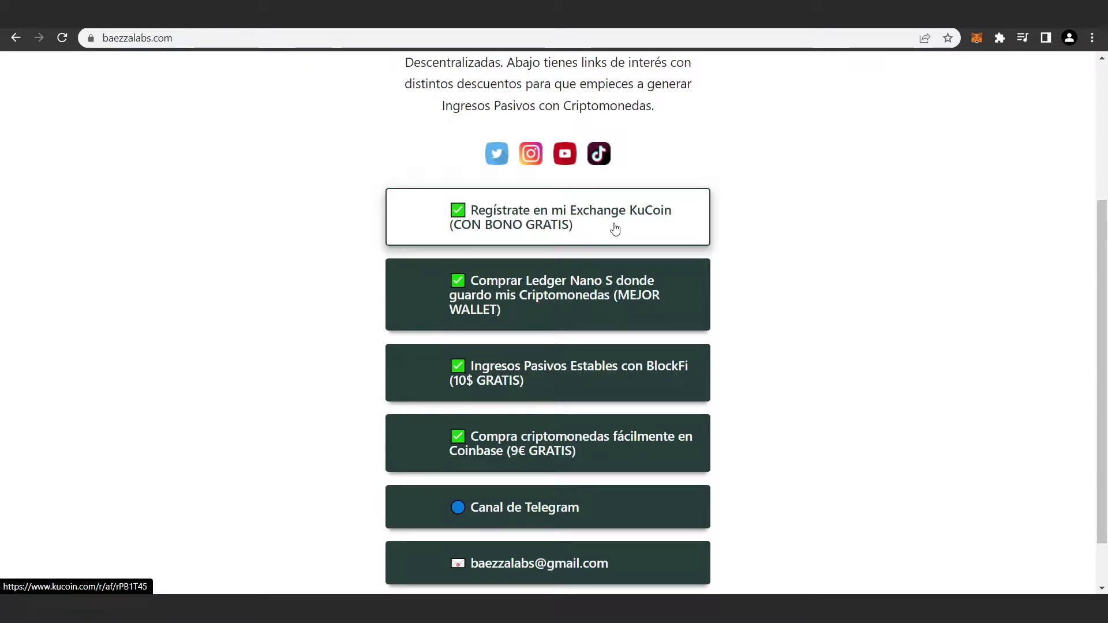
pyautogui.scroll(4, 615, 229)
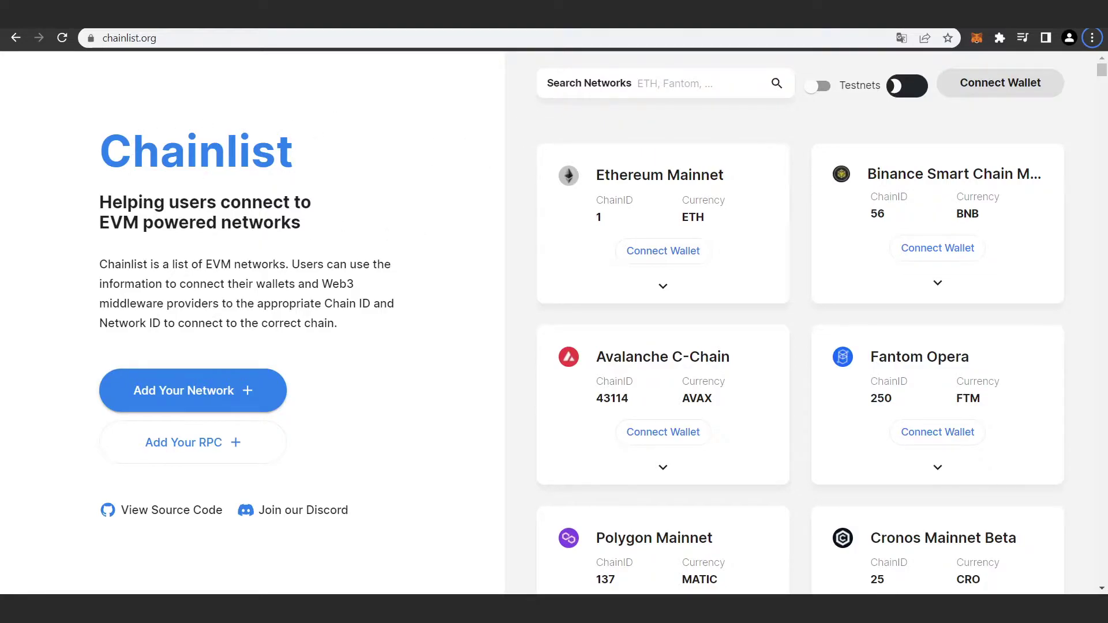
pyautogui.hotkey('alt', 'Left')
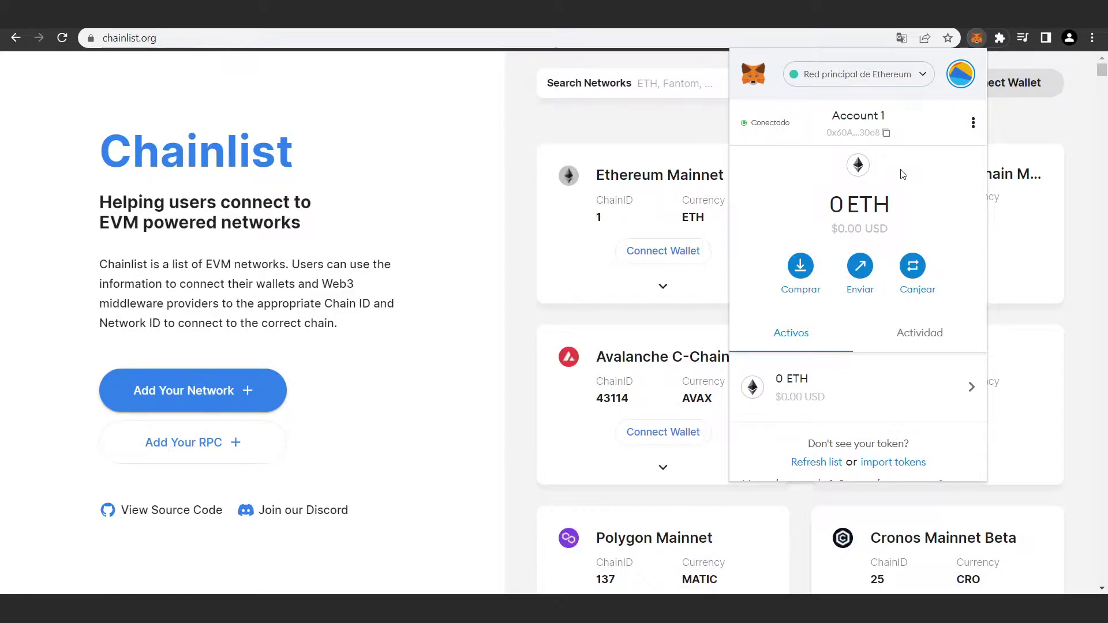
# Search Chainlist's networks for "binance" and connect the MetaMask wallet from the Binance Smart Chain card
pyautogui.click(479, 179)
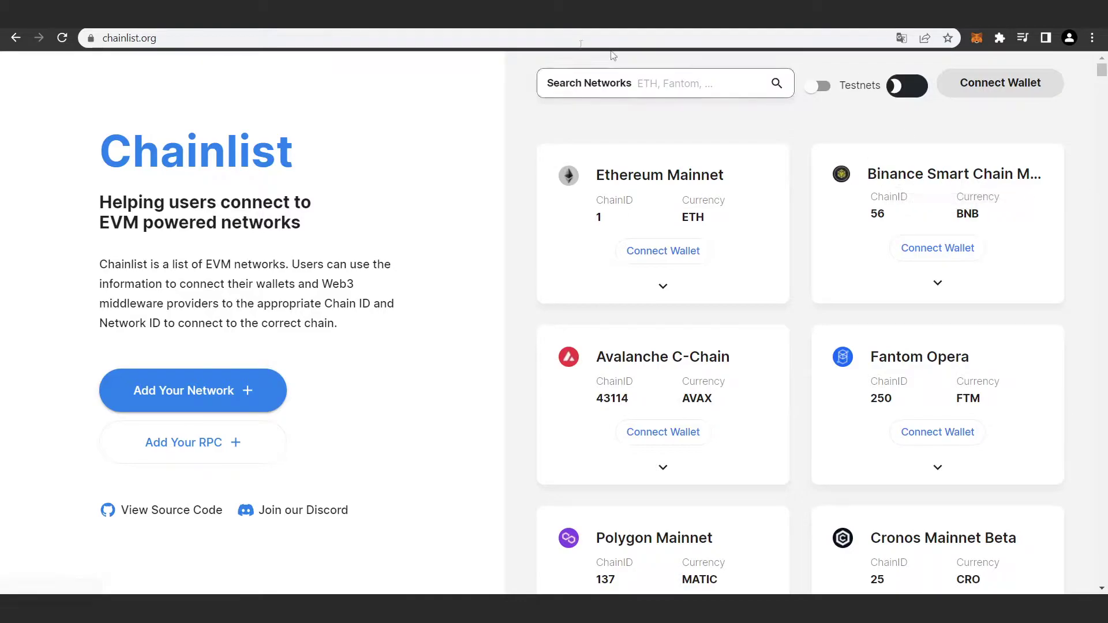
pyautogui.click(670, 86)
pyautogui.write('binance')
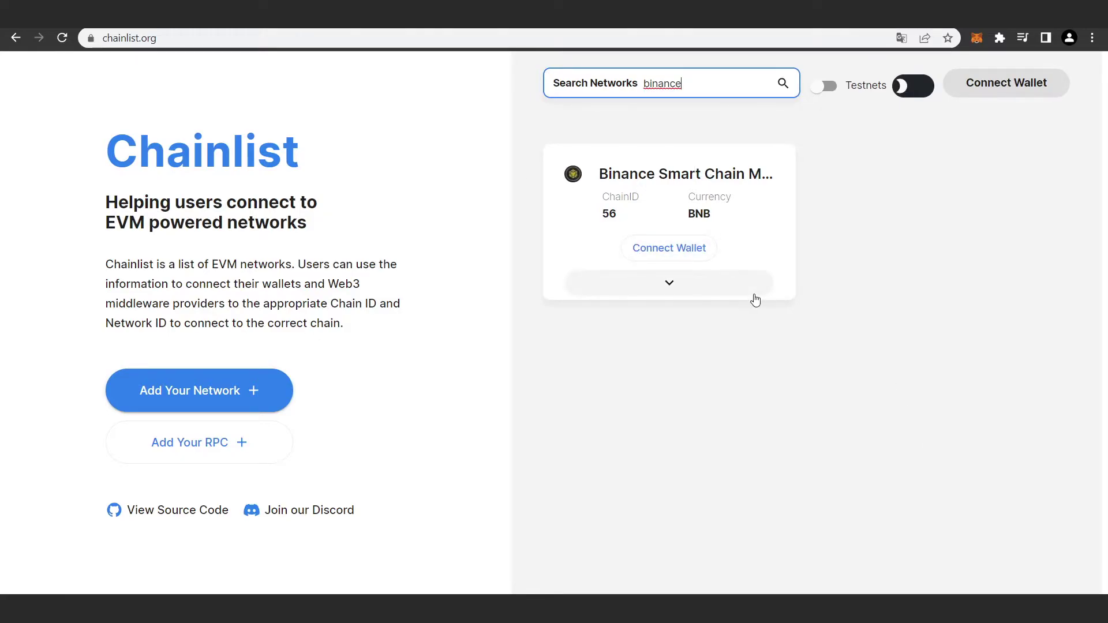
pyautogui.click(702, 253)
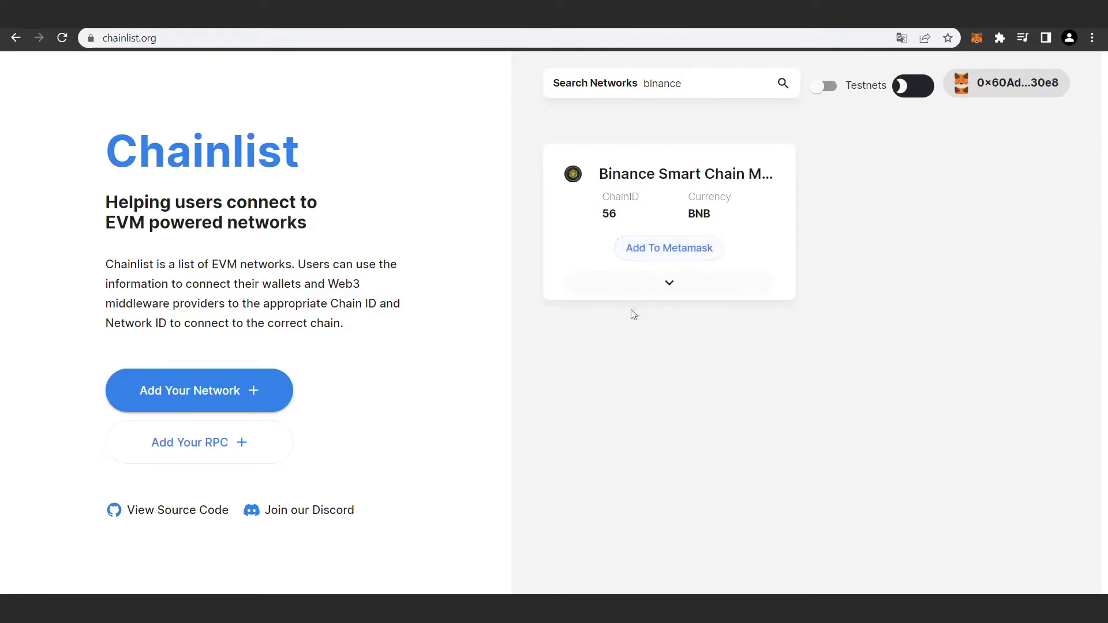
# Add Binance Smart Chain to MetaMask, approving the switch to BNB Smart Chain Mainnet, and check the selected network in the wallet
pyautogui.click(674, 249)
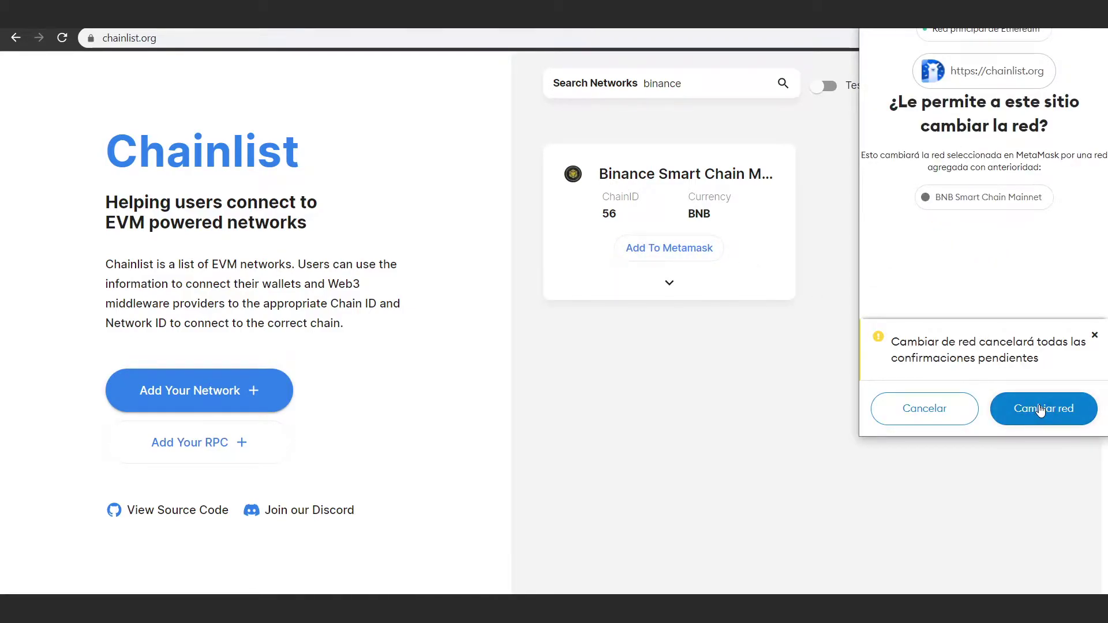
pyautogui.click(1041, 411)
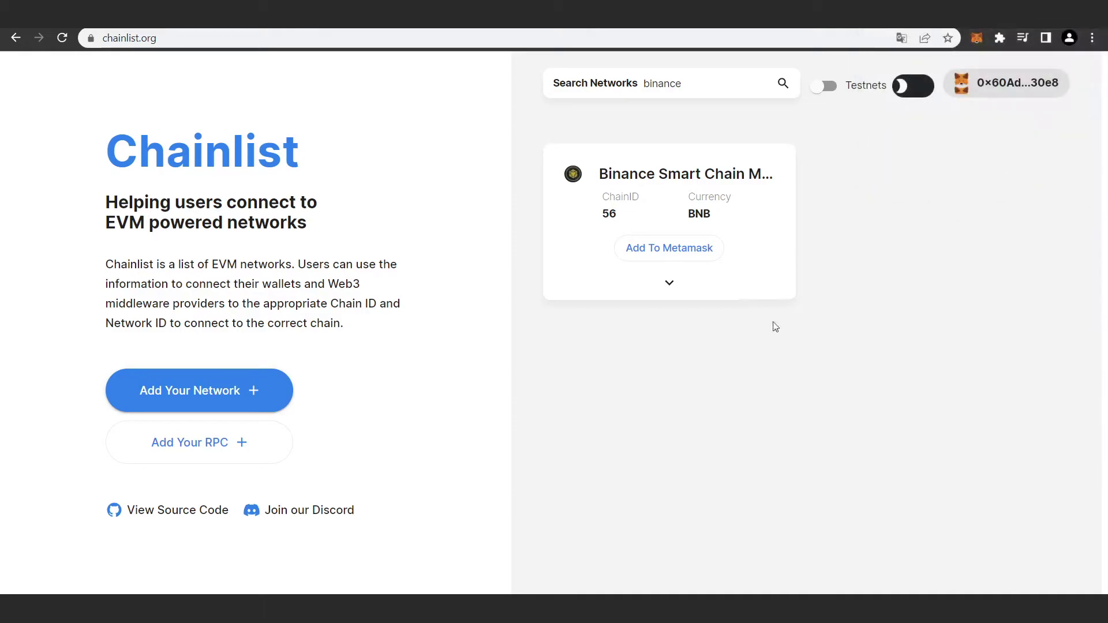
pyautogui.click(977, 39)
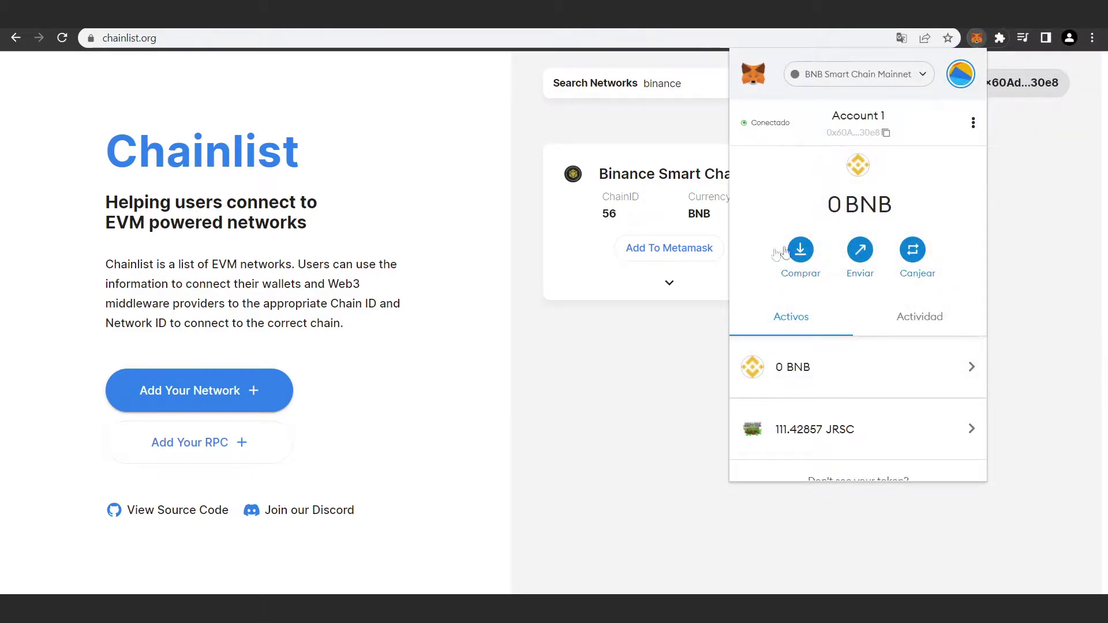
pyautogui.click(640, 371)
# Search for "fantom", add Fantom Opera to MetaMask with the network switch approved, and check it in the wallet
pyautogui.moveTo(710, 89); pyautogui.dragTo(575, 96)
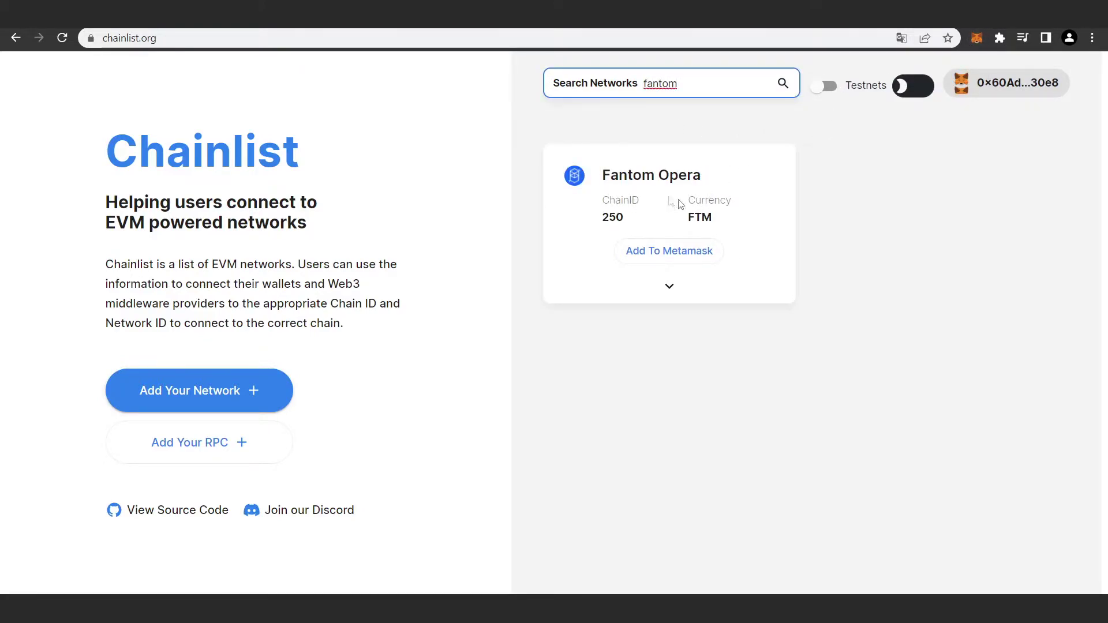
pyautogui.click(688, 251)
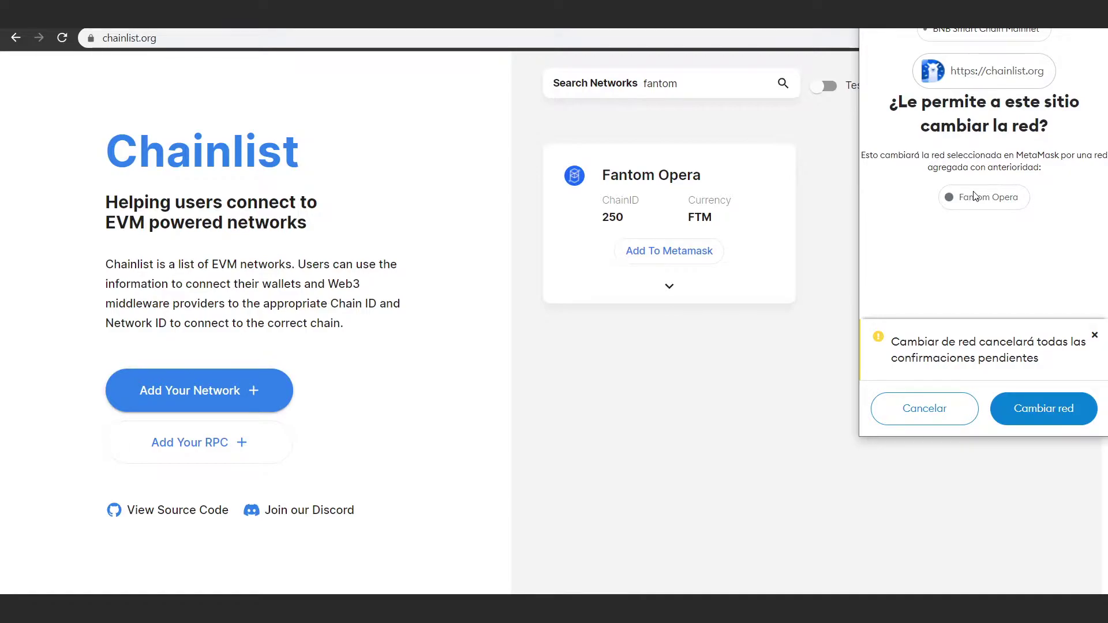
pyautogui.click(1044, 409)
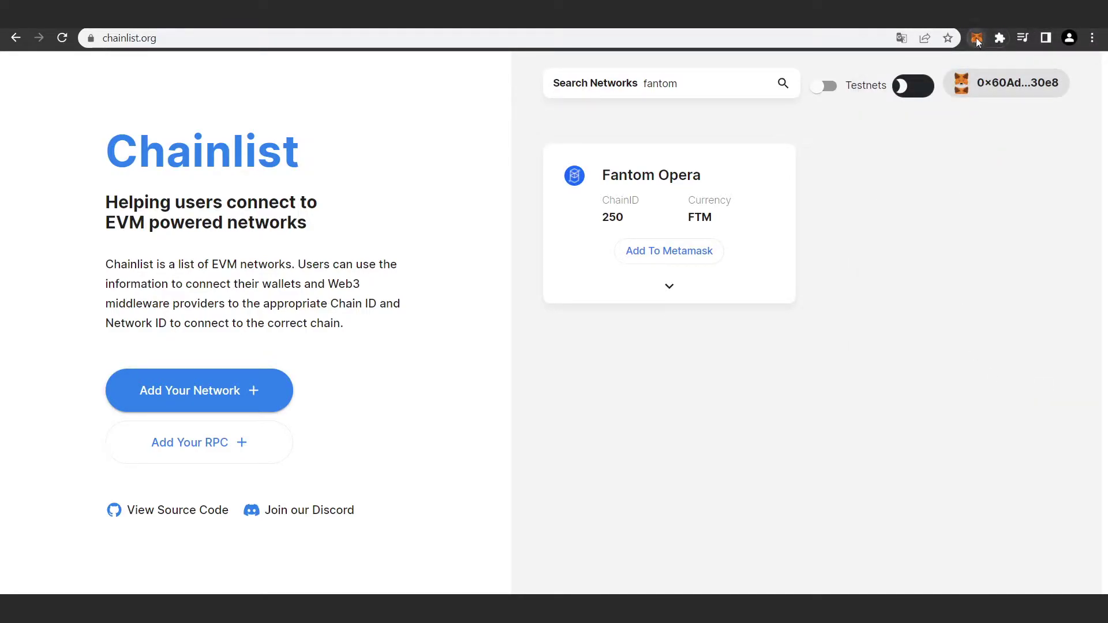
pyautogui.click(977, 39)
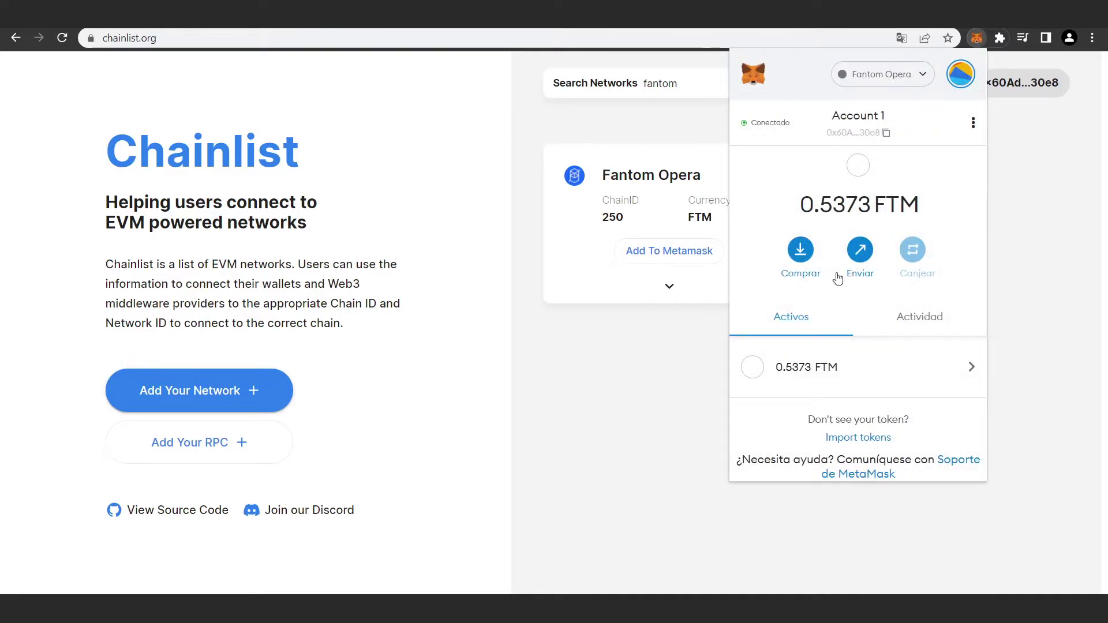
pyautogui.click(728, 180)
# Search for "avax" and add Avalanche C-Chain to MetaMask, approving the network switch
pyautogui.moveTo(690, 82); pyautogui.dragTo(568, 86)
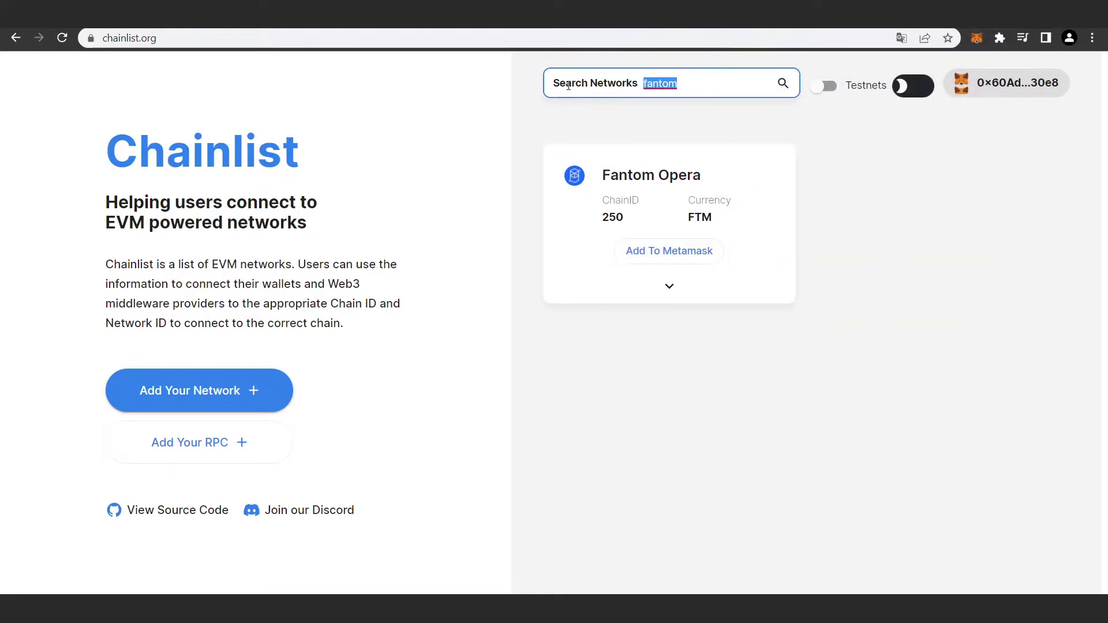
pyautogui.write('avax')
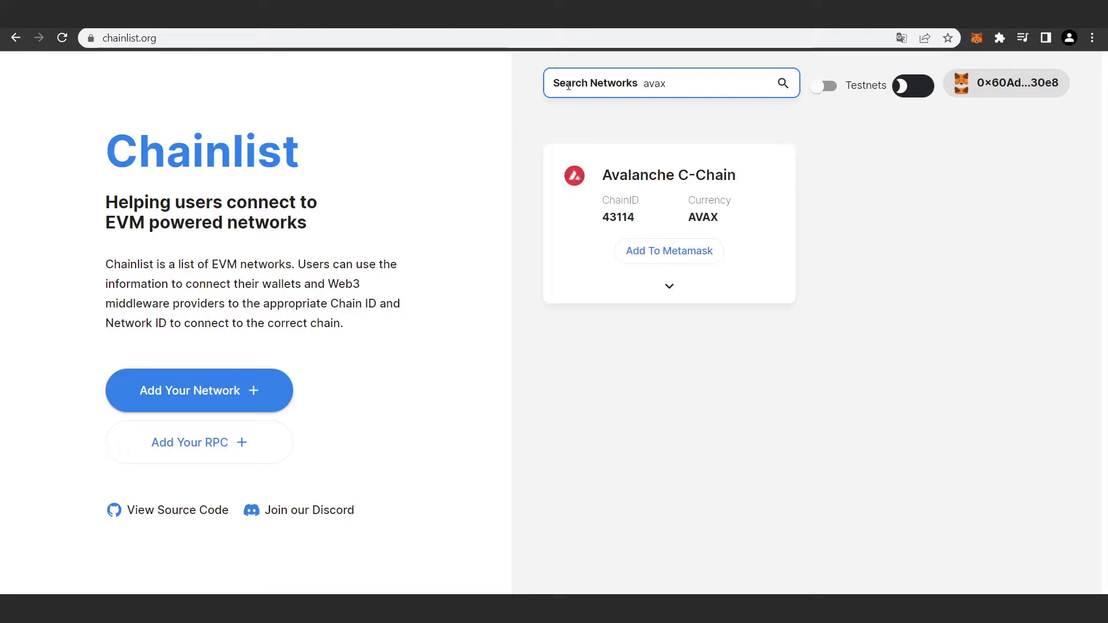
pyautogui.click(651, 252)
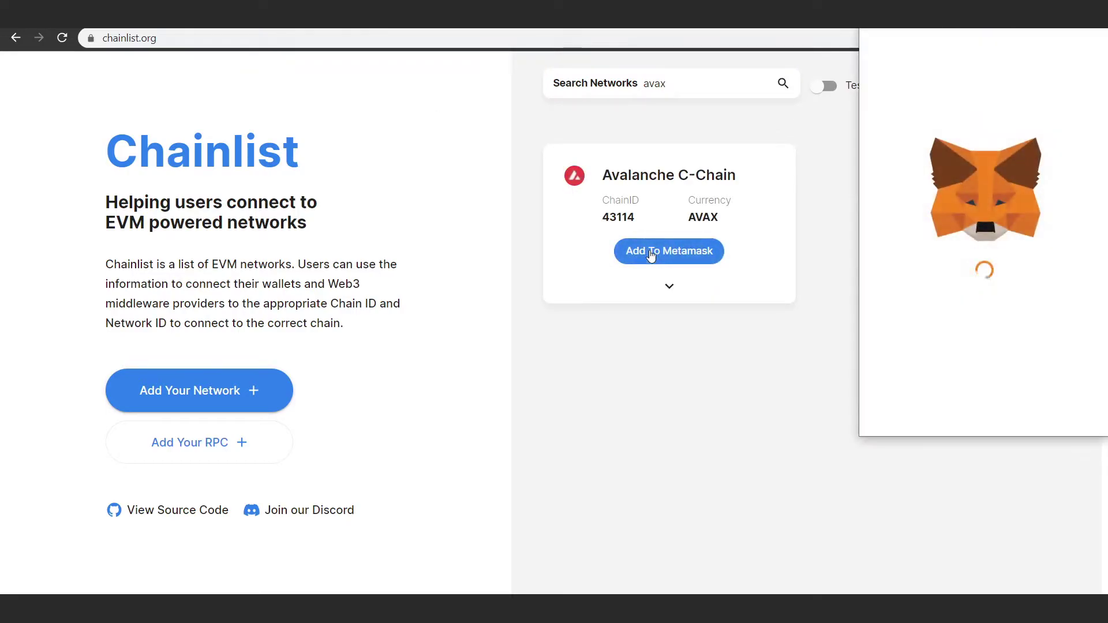
pyautogui.click(1043, 408)
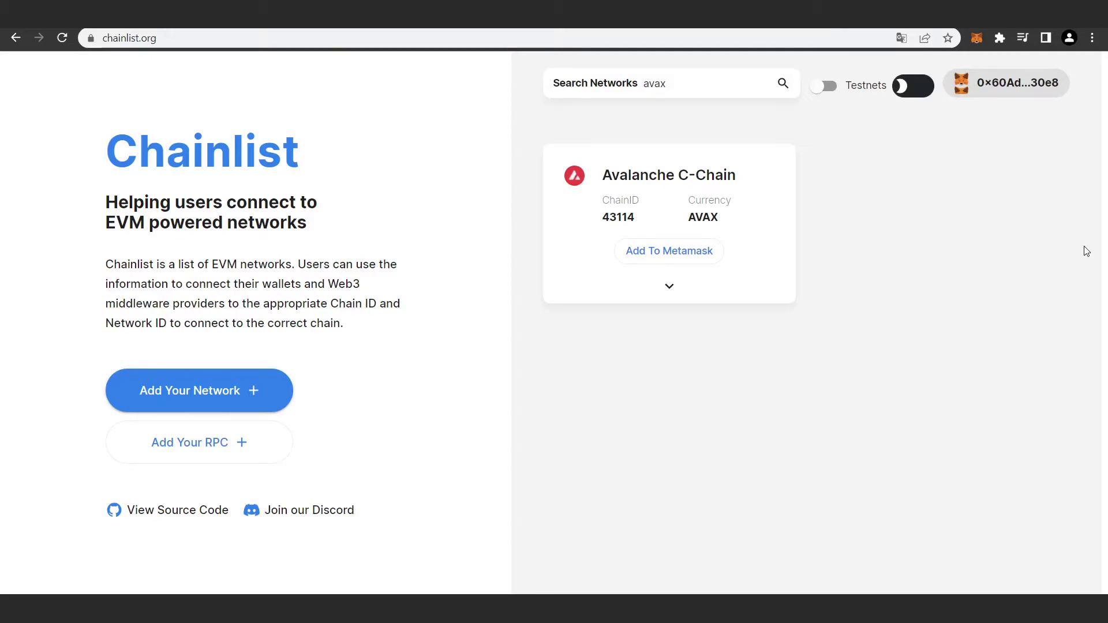
# Clear the network search term to bring back the full list of networks
pyautogui.click(735, 75)
pyautogui.moveTo(669, 82); pyautogui.dragTo(605, 77)
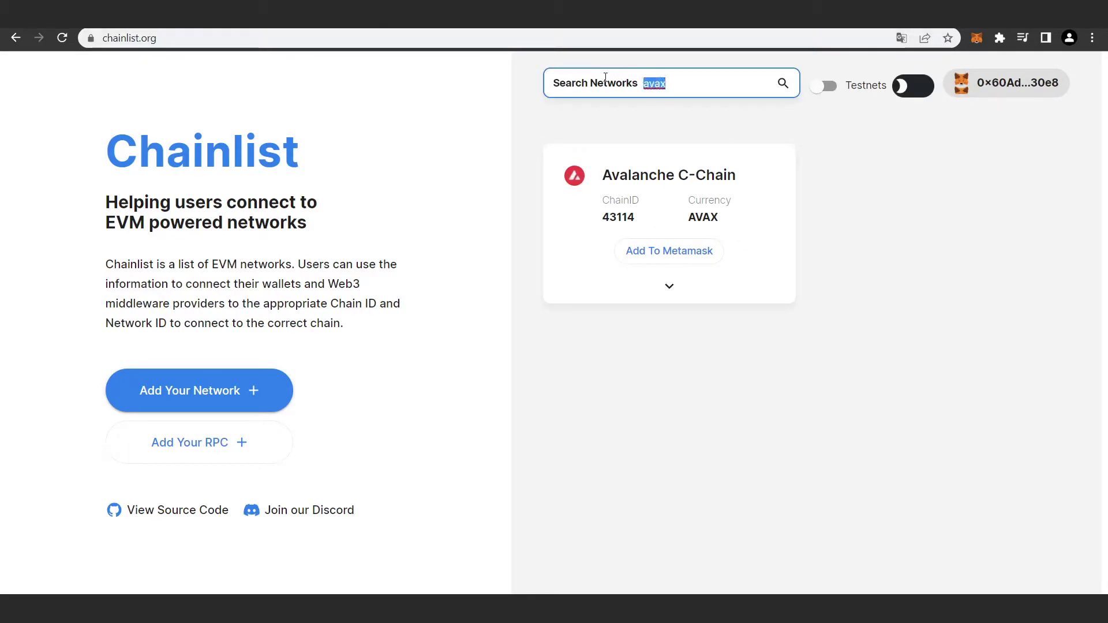
pyautogui.press('BackSpace')
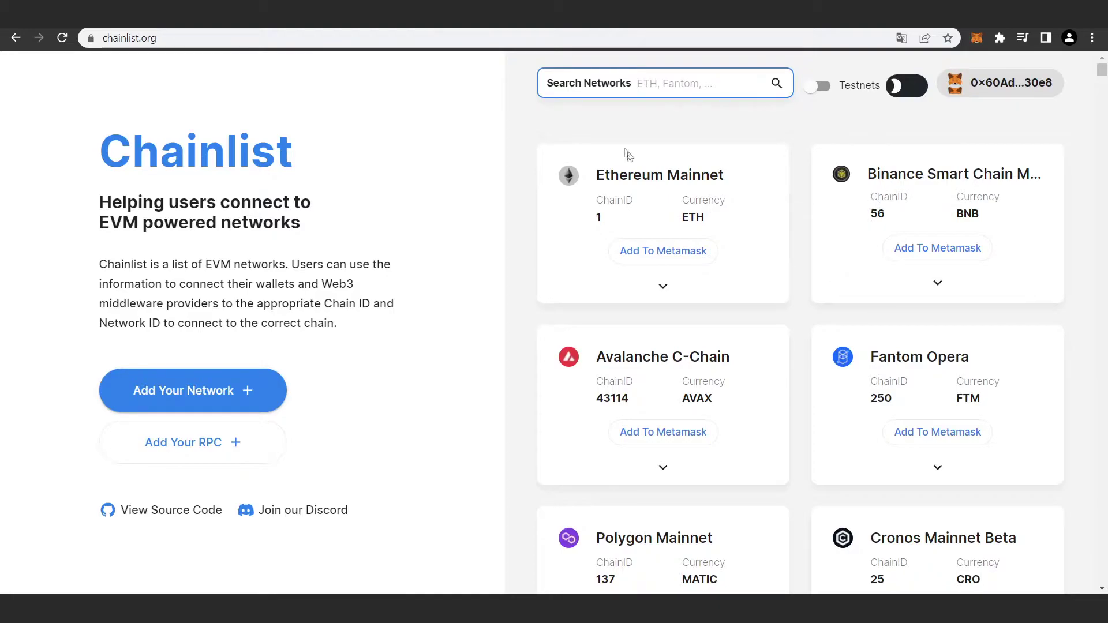
# Browse the full network list to see which other chains can be added to MetaMask, then return to its beginning
pyautogui.scroll(-4, 672, 268)
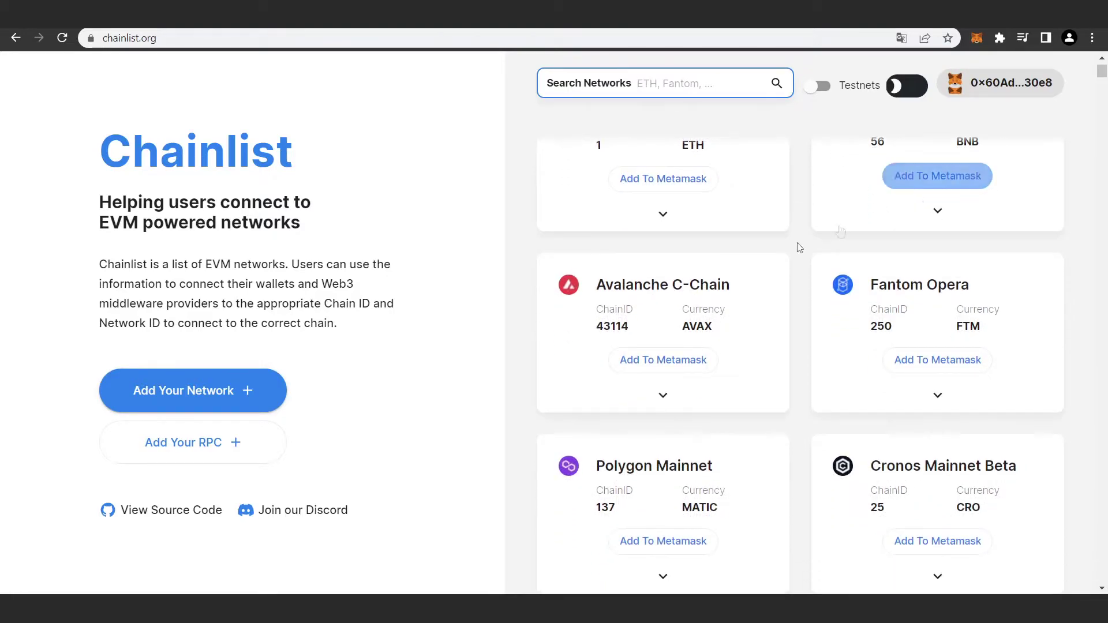
pyautogui.scroll(3, 671, 263)
pyautogui.scroll(-3, 670, 260)
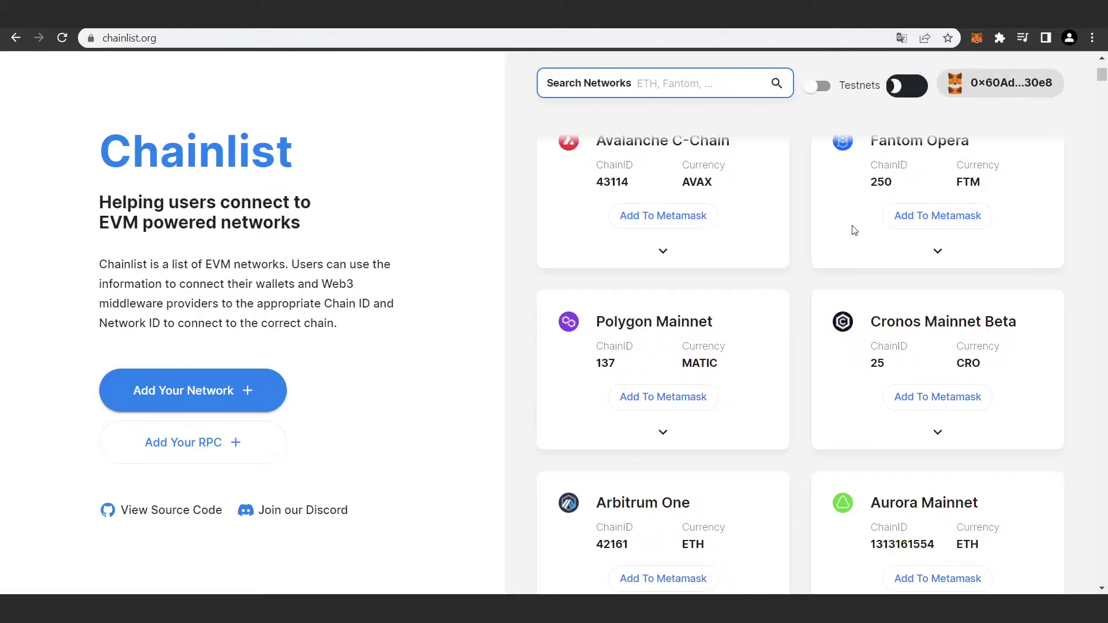
pyautogui.scroll(-3, 640, 354)
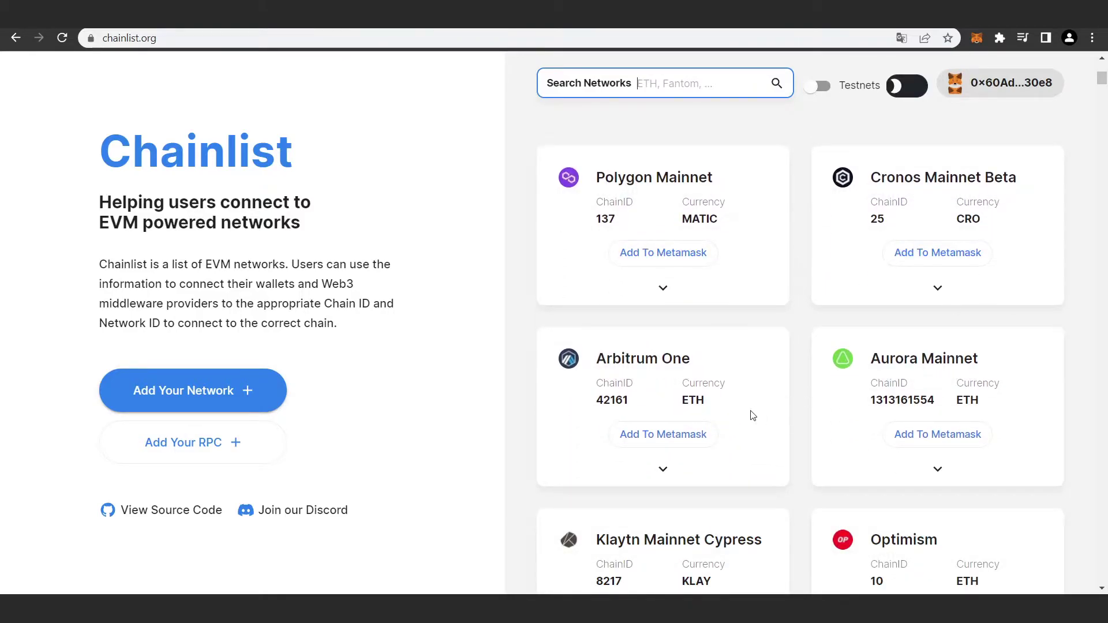
pyautogui.scroll(-3, 698, 383)
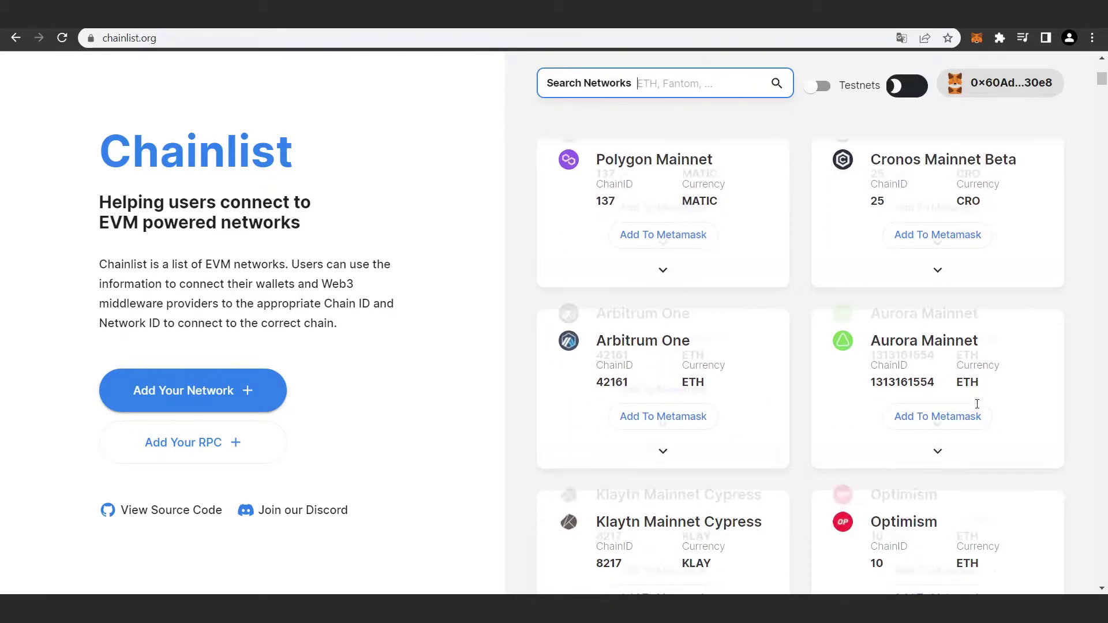
pyautogui.scroll(-3, 737, 440)
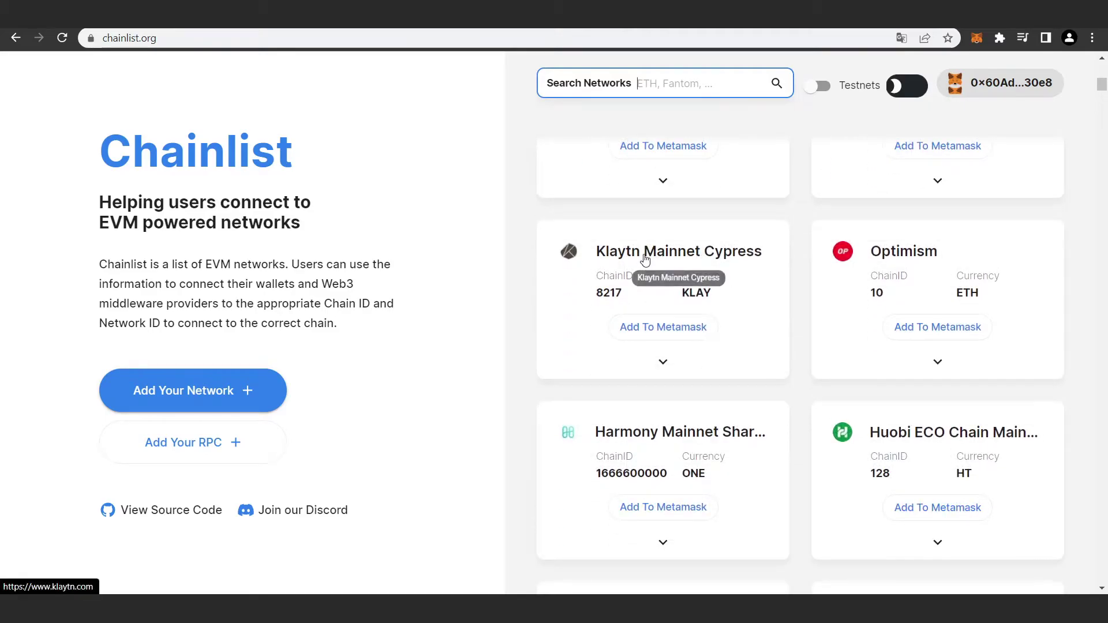
pyautogui.scroll(-4, 962, 279)
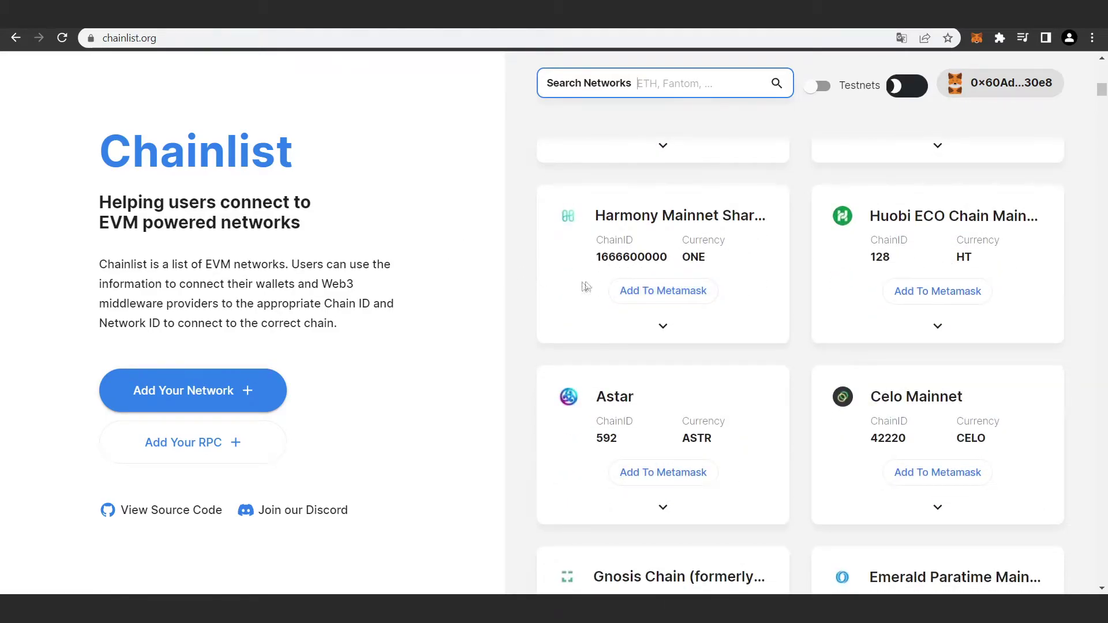
pyautogui.scroll(-3, 588, 277)
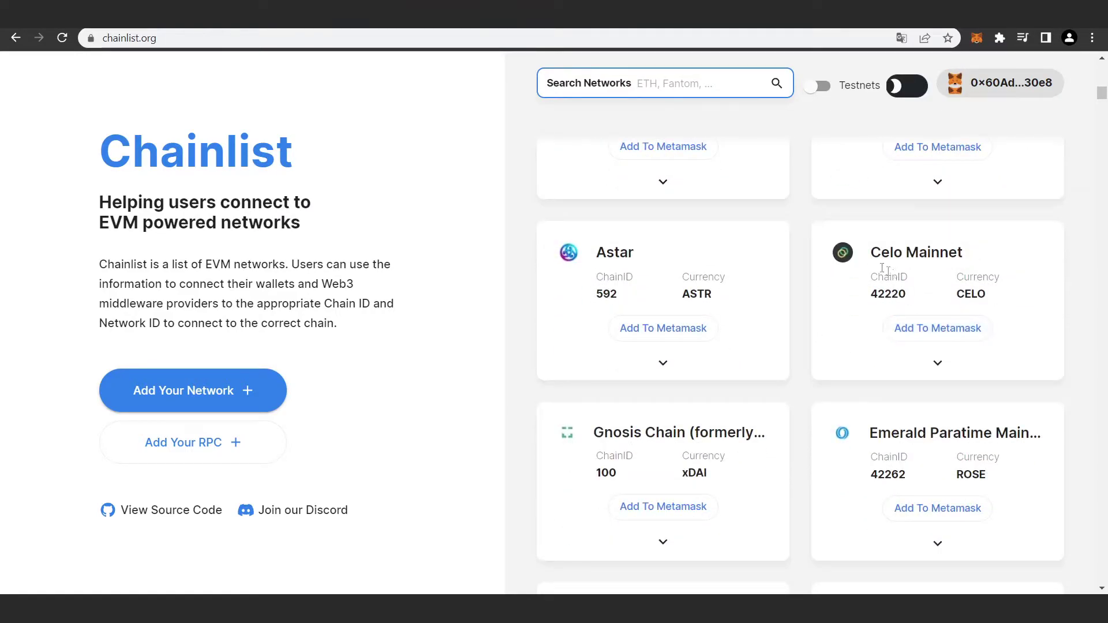
pyautogui.scroll(-4, 889, 272)
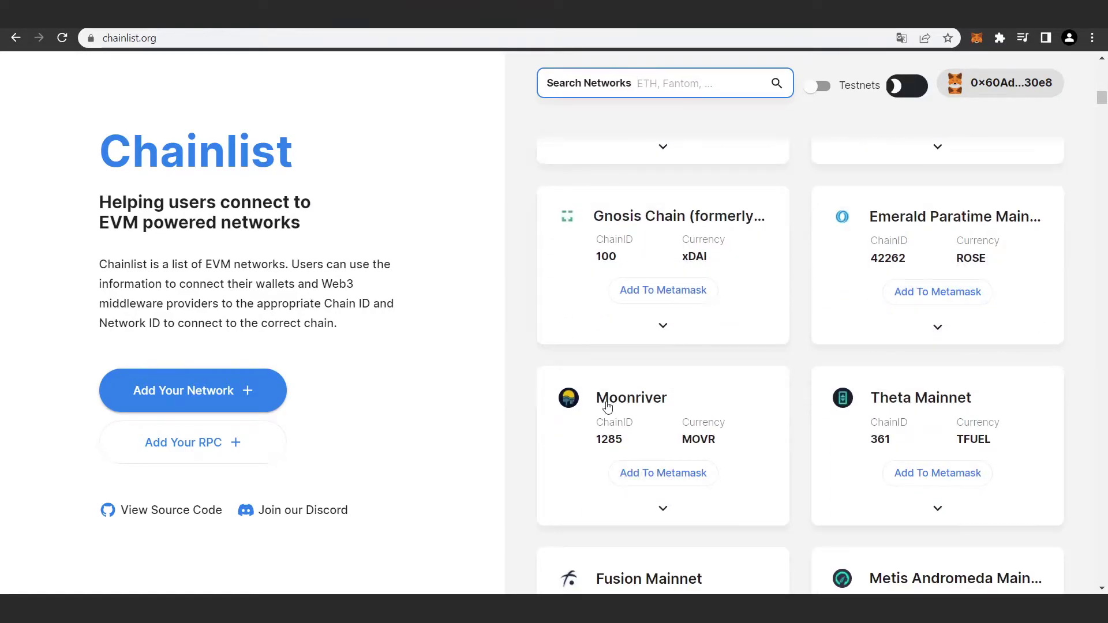
pyautogui.scroll(-5, 914, 306)
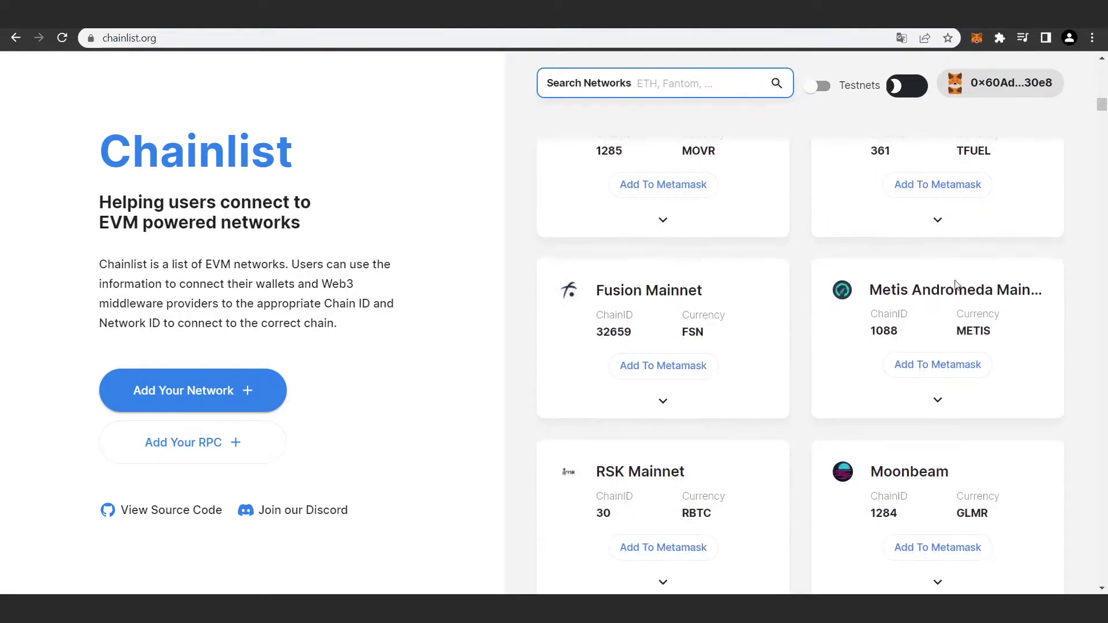
pyautogui.scroll(-2, 1064, 352)
pyautogui.scroll(-3, 1065, 355)
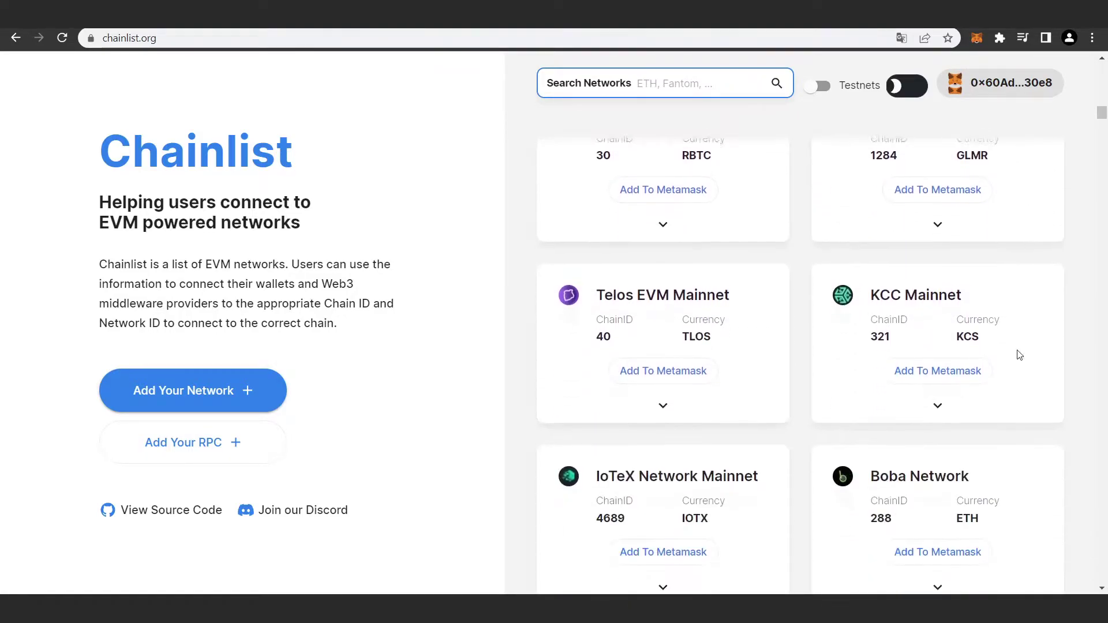
pyautogui.scroll(-4, 802, 309)
pyautogui.scroll(-10, 816, 307)
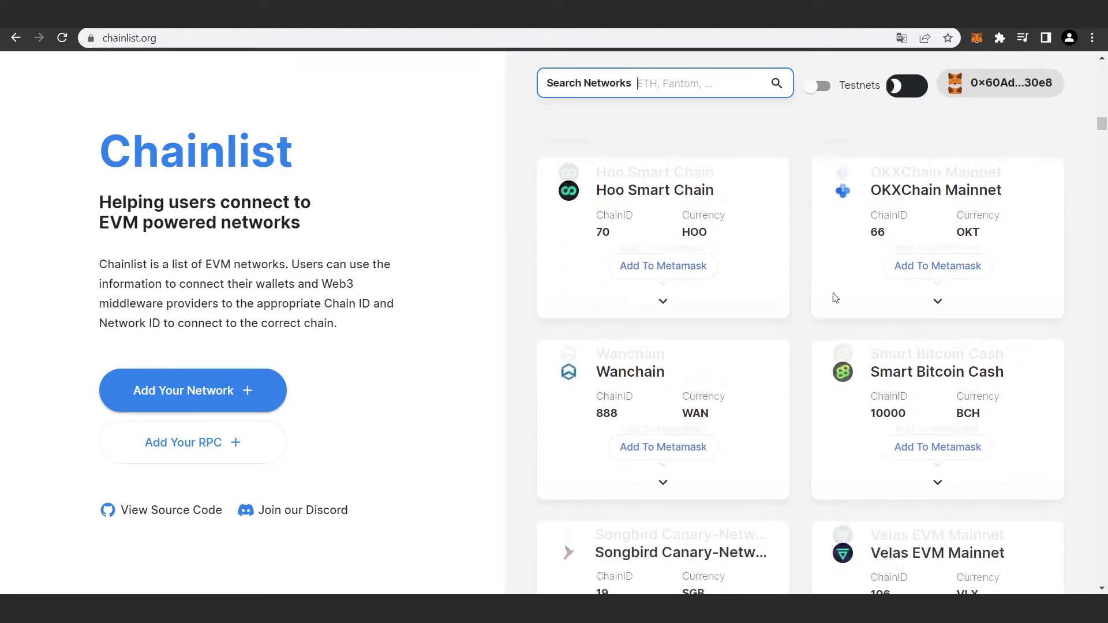
pyautogui.scroll(-15, 796, 389)
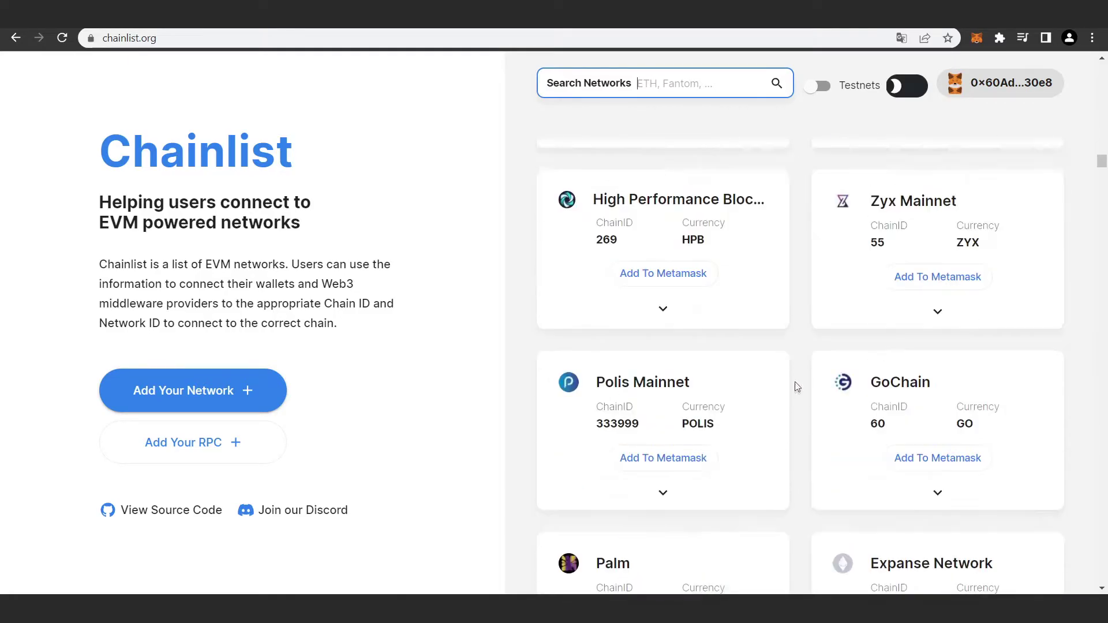
pyautogui.scroll(-15, 775, 423)
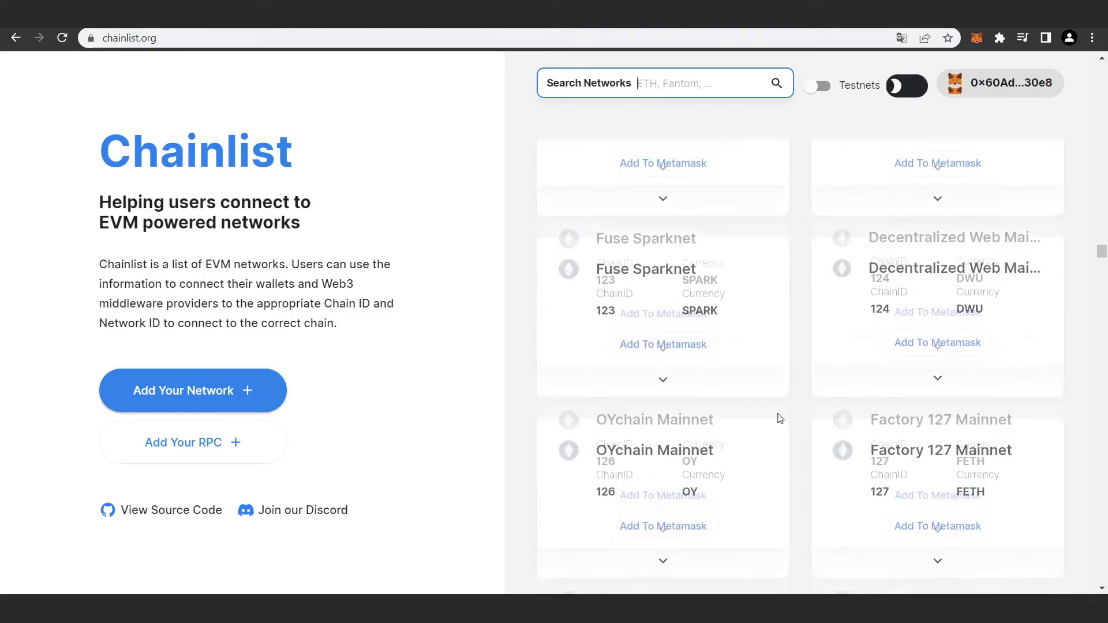
pyautogui.scroll(-10, 775, 422)
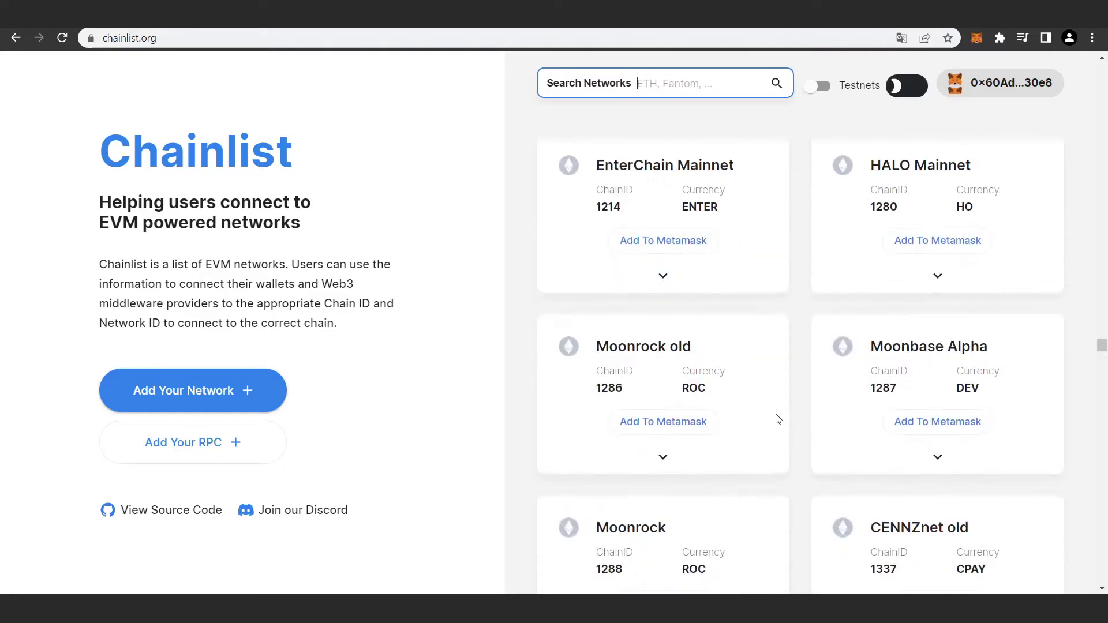
pyautogui.scroll(8, 773, 415)
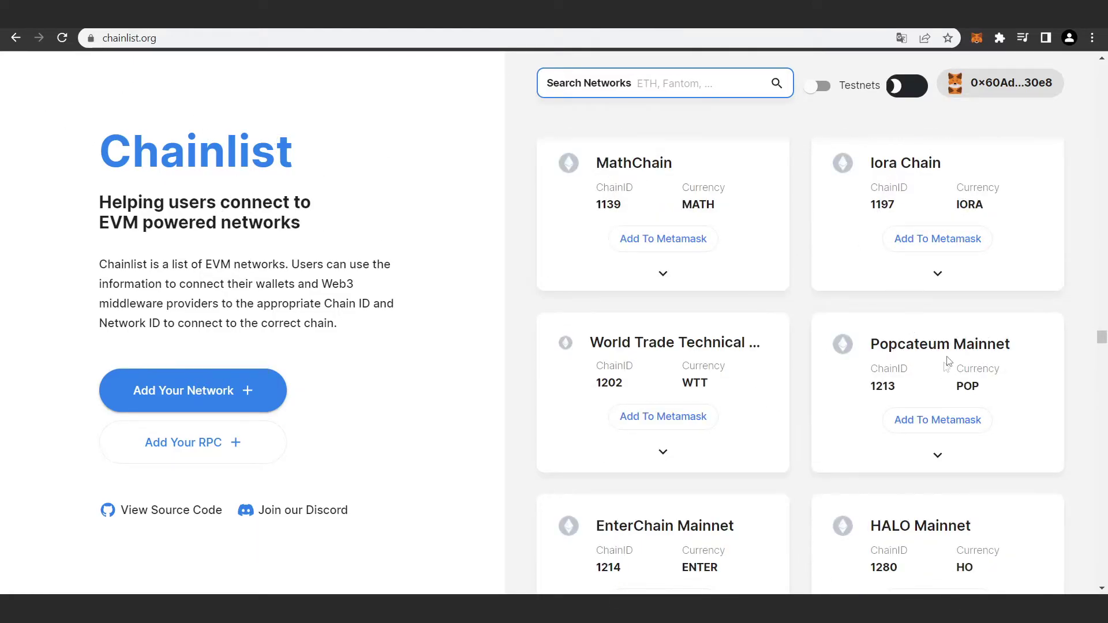
pyautogui.moveTo(1101, 337); pyautogui.dragTo(1102, 74)
pyautogui.scroll(3, 813, 332)
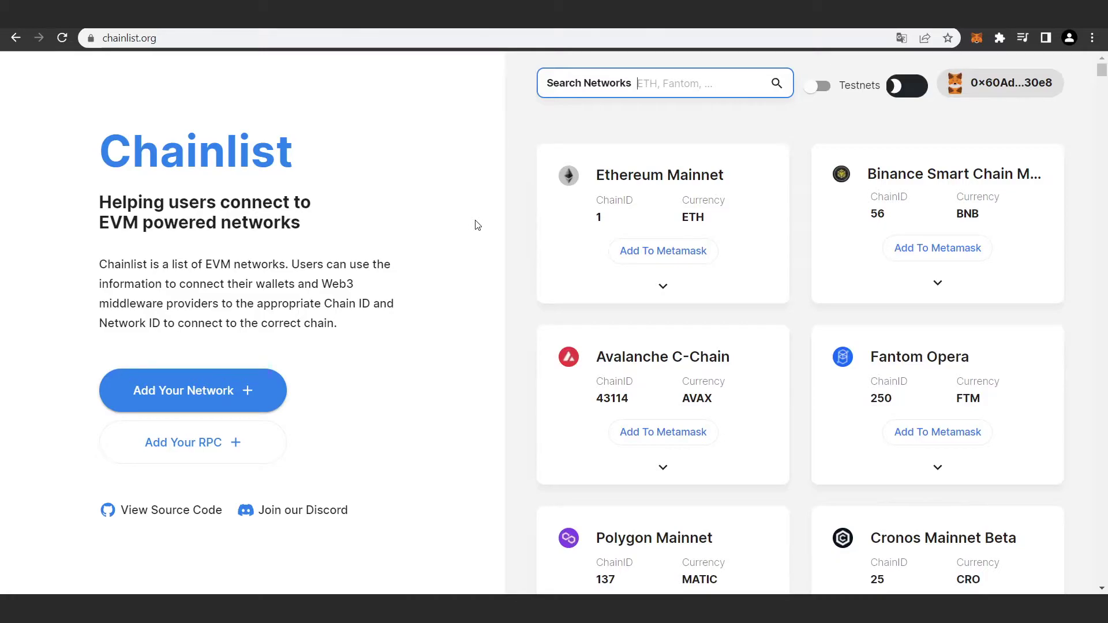
pyautogui.click(1003, 95)
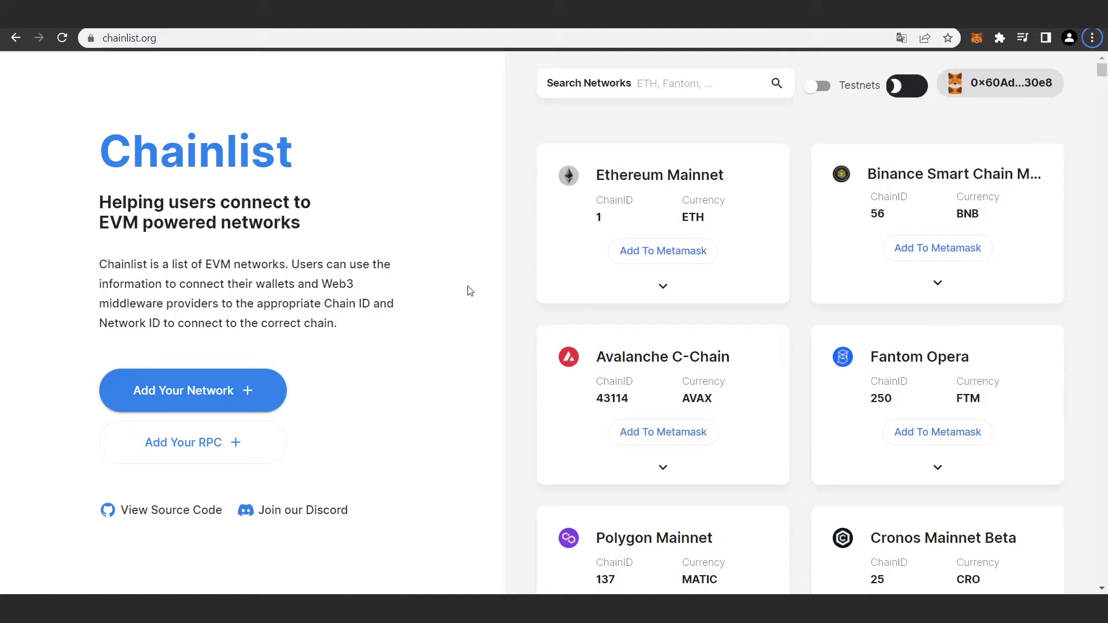
pyautogui.scroll(-3, 686, 462)
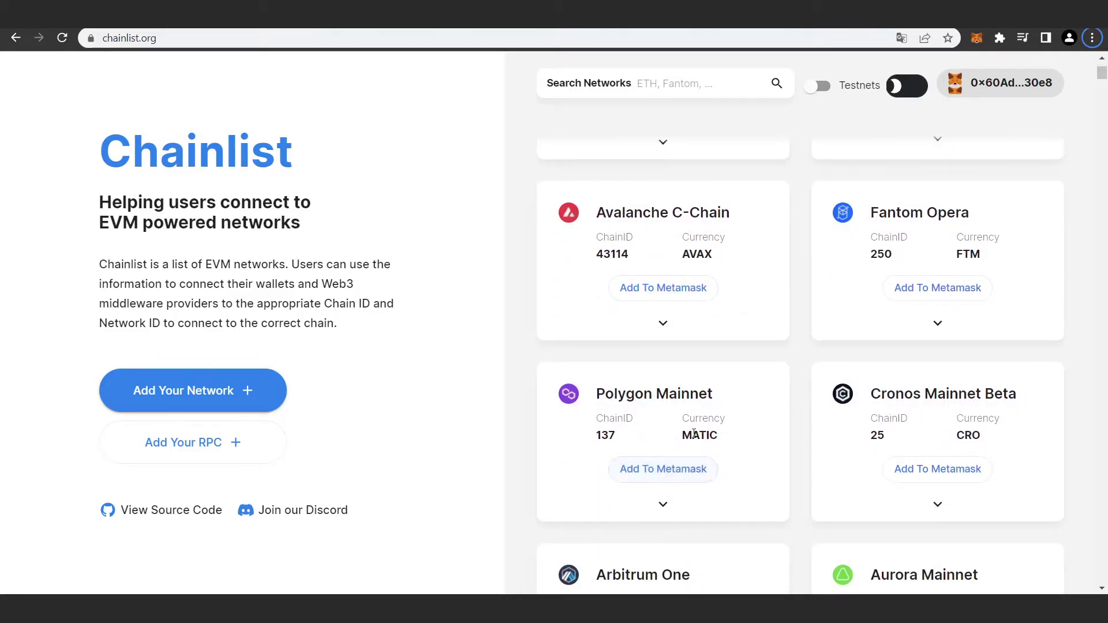
pyautogui.scroll(3, 690, 435)
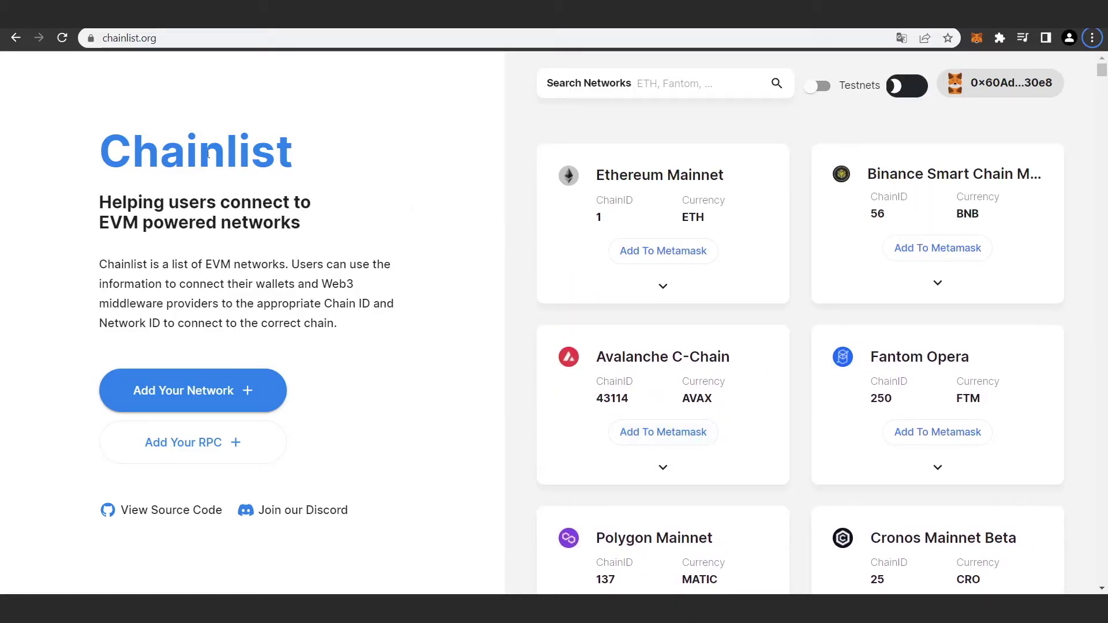
pyautogui.click(663, 432)
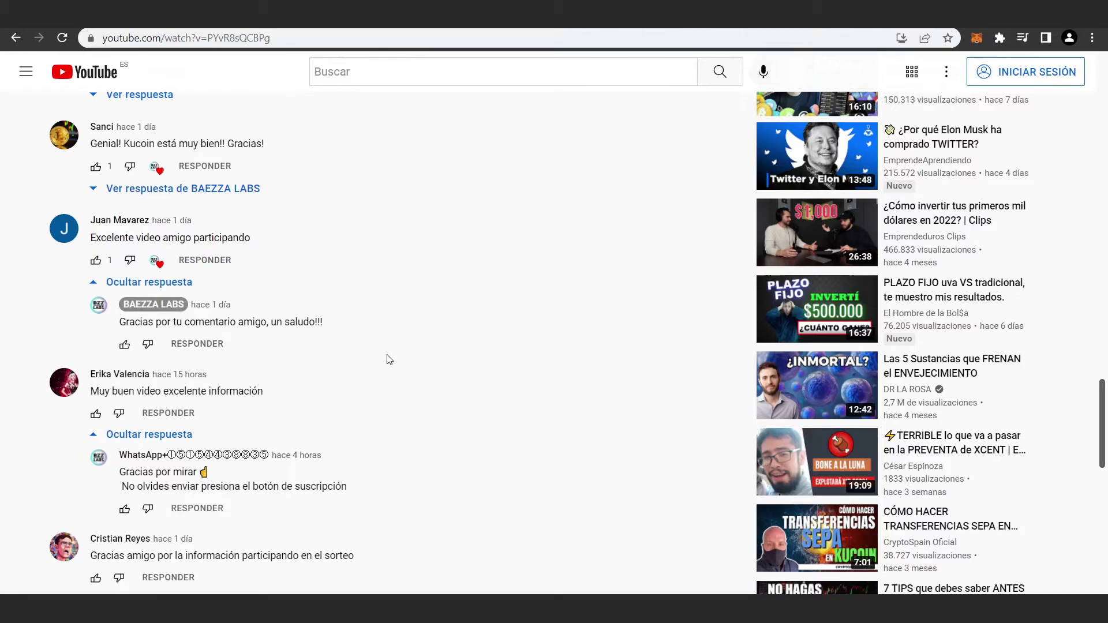
# In the YouTube video's comments, open the channel of the WhatsApp-named account that replied to viewers, and return to the comments
pyautogui.scroll(-1, 463, 464)
pyautogui.scroll(-3, 463, 464)
pyautogui.click(167, 456)
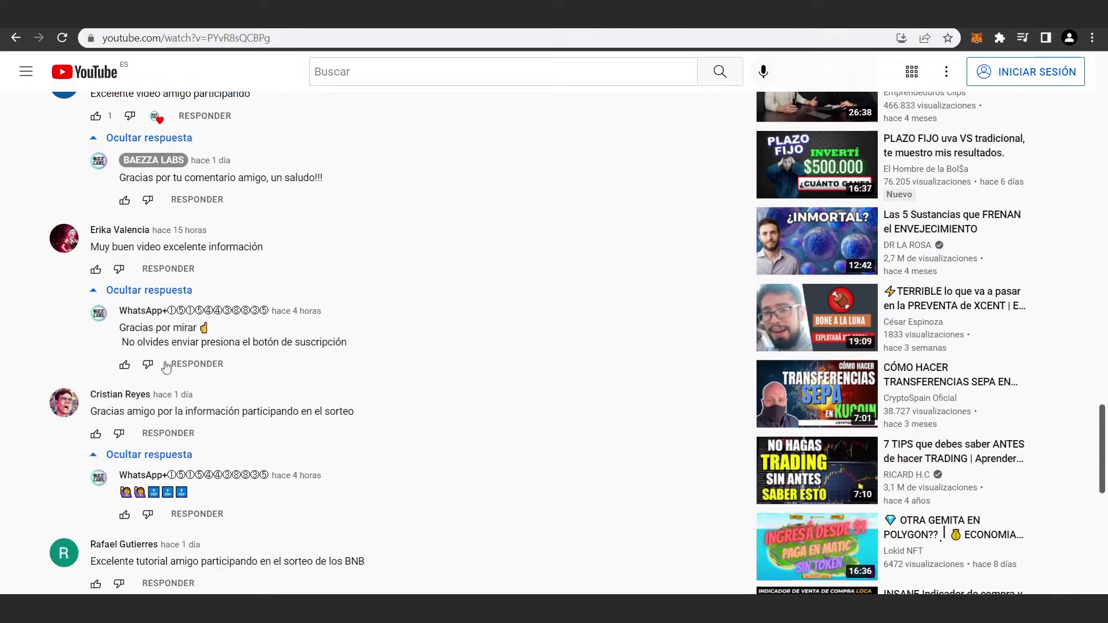
pyautogui.click(98, 316)
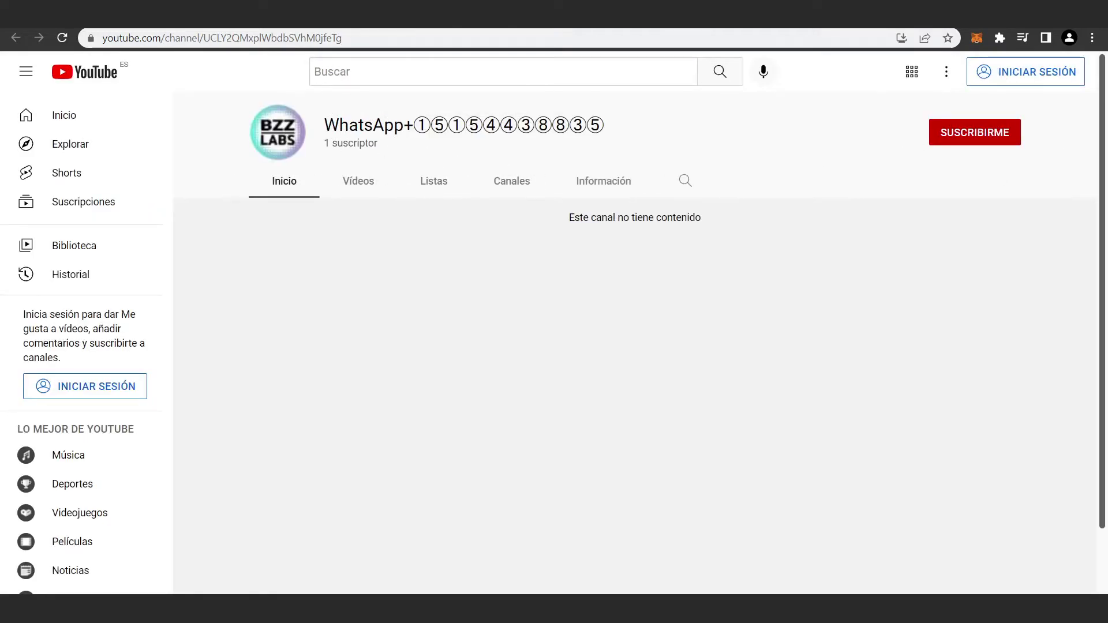
pyautogui.hotkey('alt', 'Left')
# Examine the WhatsApp-named account's replies in the comments and compare them with the BAEZZA LABS reply
pyautogui.scroll(-1, 92, 491)
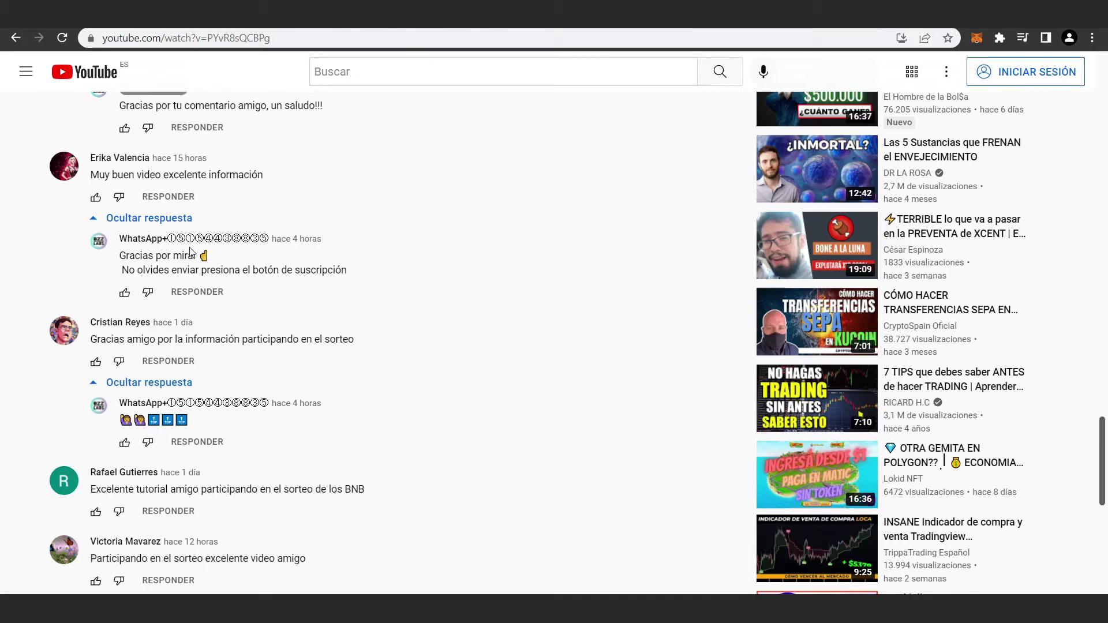
pyautogui.scroll(-3, 140, 251)
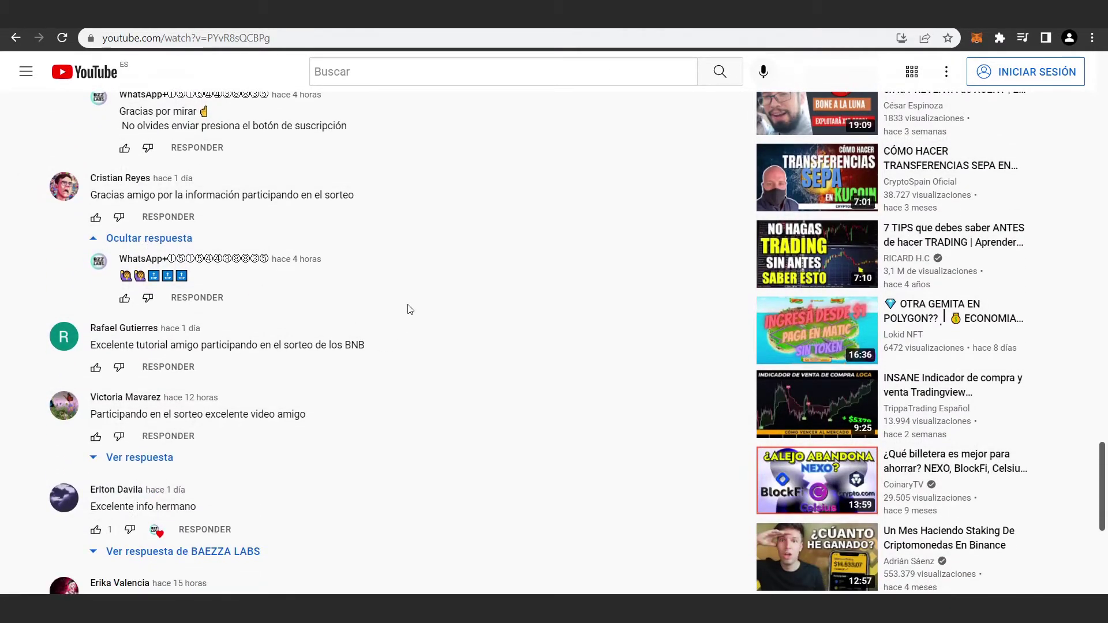
pyautogui.scroll(3, 410, 310)
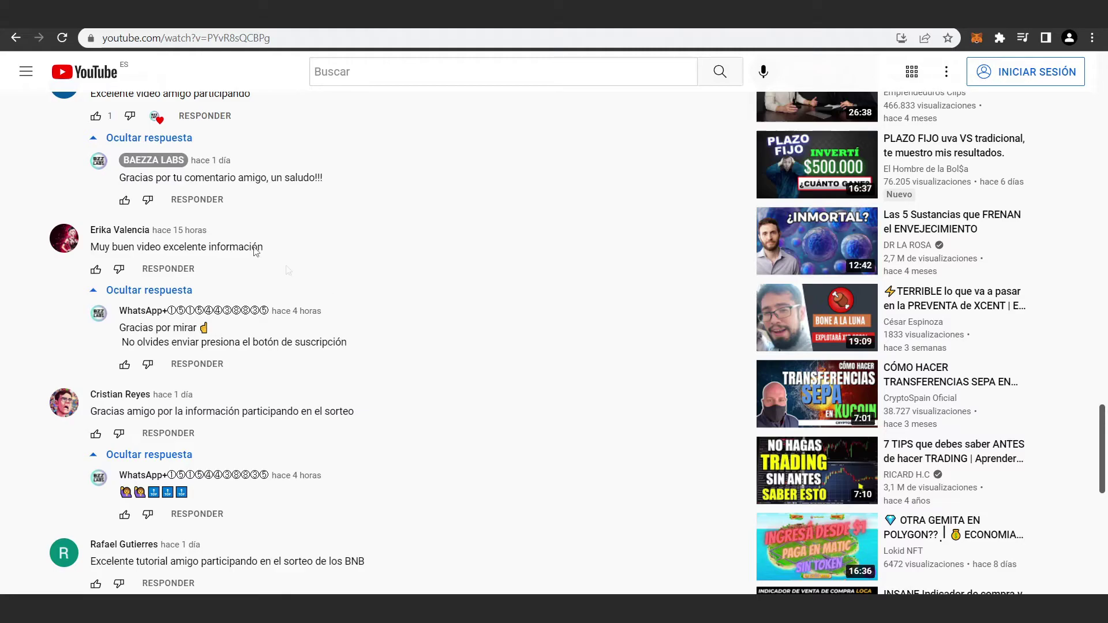
pyautogui.scroll(2, 300, 311)
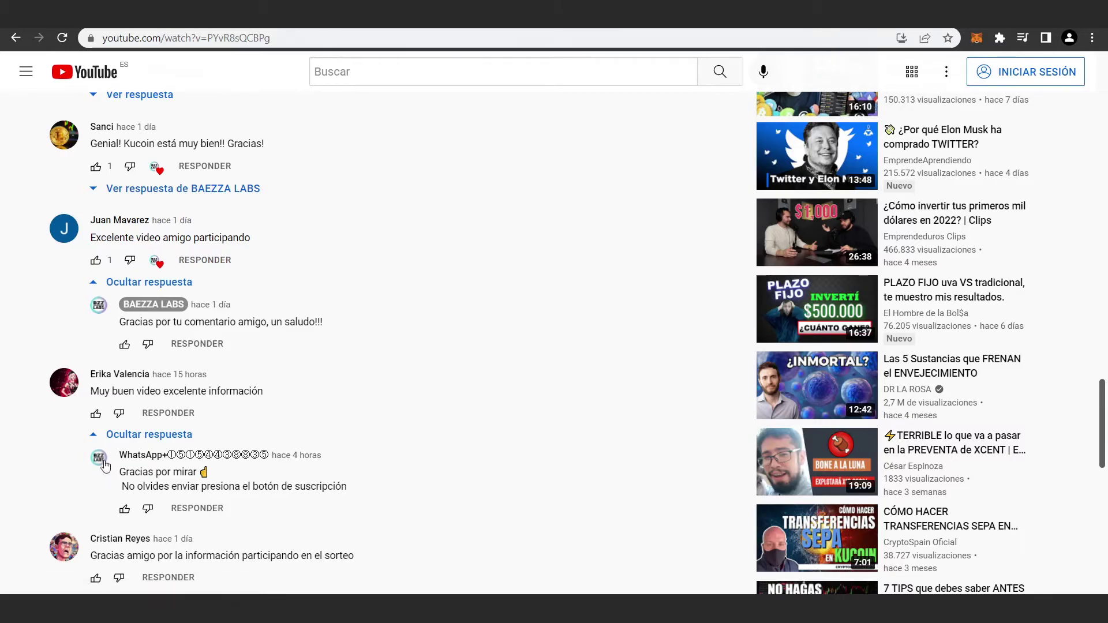
pyautogui.click(185, 465)
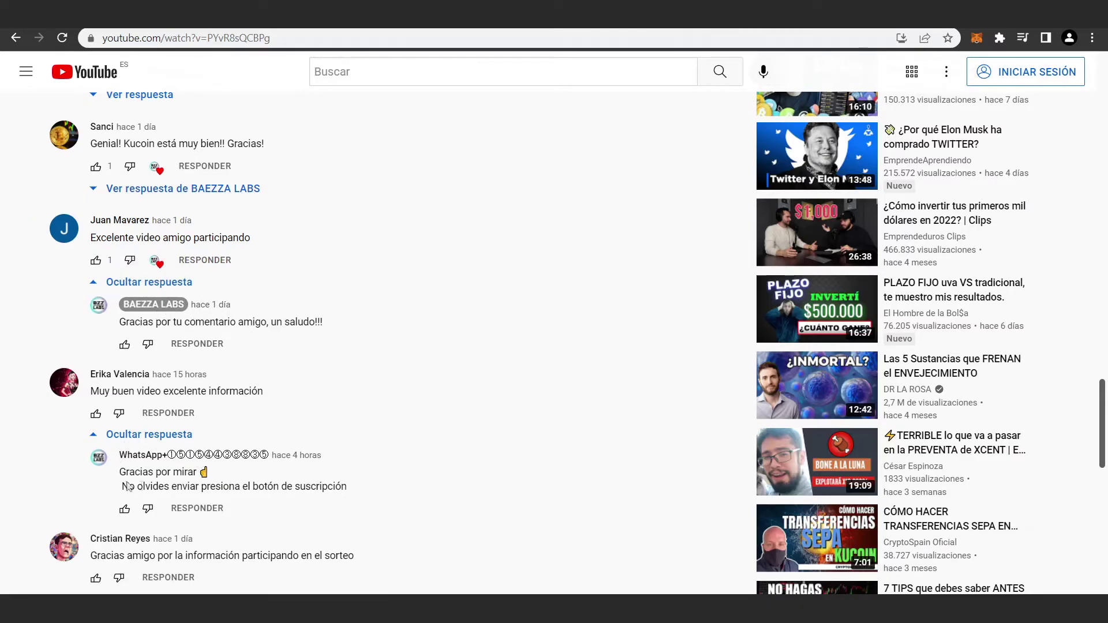
# Open the genuine BAEZZA LABS channel from its highlighted reply to inspect it, and return to the comments
pyautogui.click(101, 312)
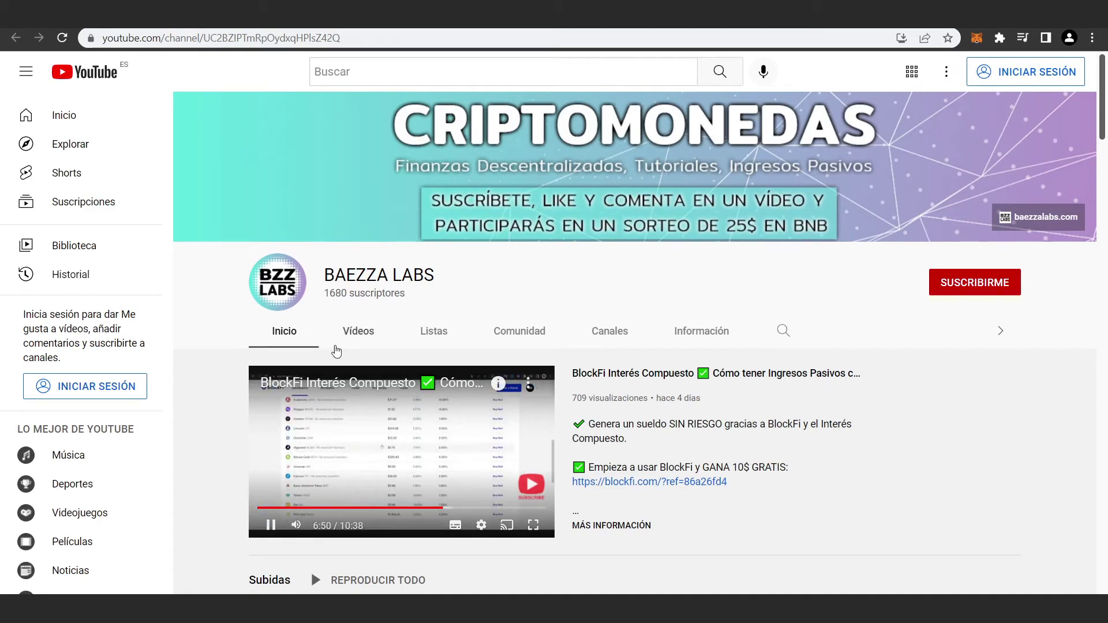
pyautogui.click(362, 466)
pyautogui.hotkey('alt', 'Left')
pyautogui.hotkey('alt', 'Left')
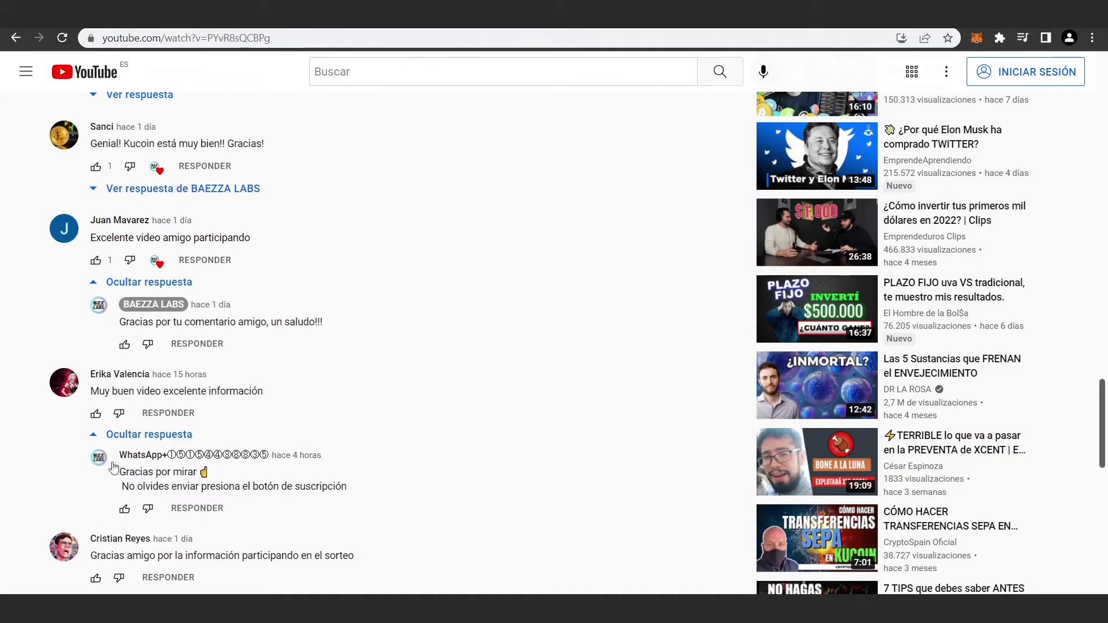
# Reopen the WhatsApp-named account's channel, highlight its name and subscriber count, and close the channel page
pyautogui.click(123, 446)
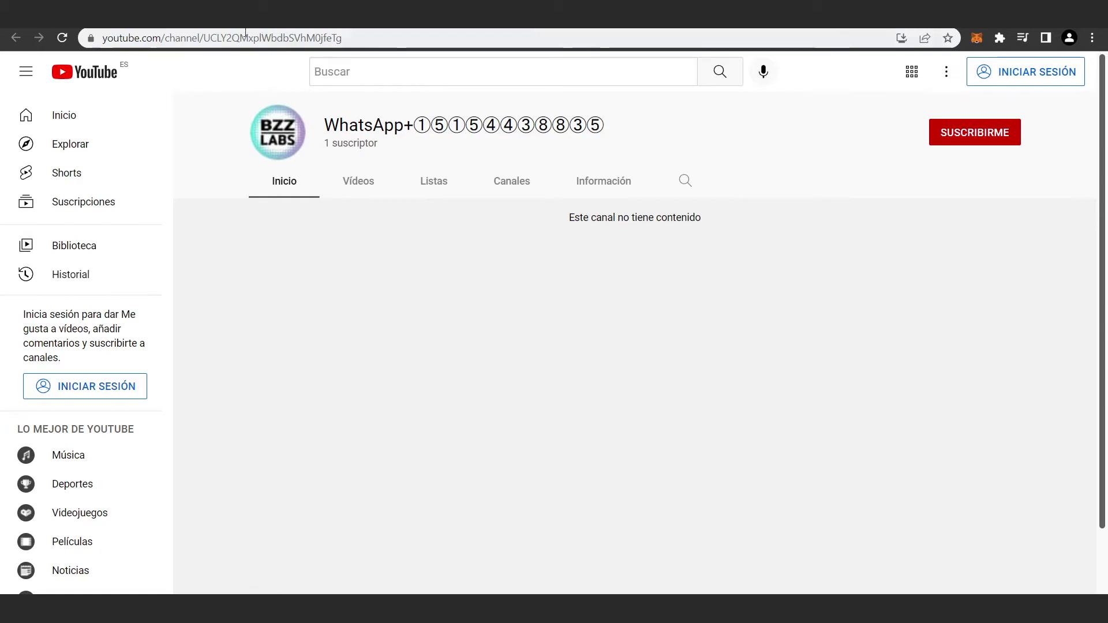
pyautogui.moveTo(401, 146); pyautogui.dragTo(335, 134)
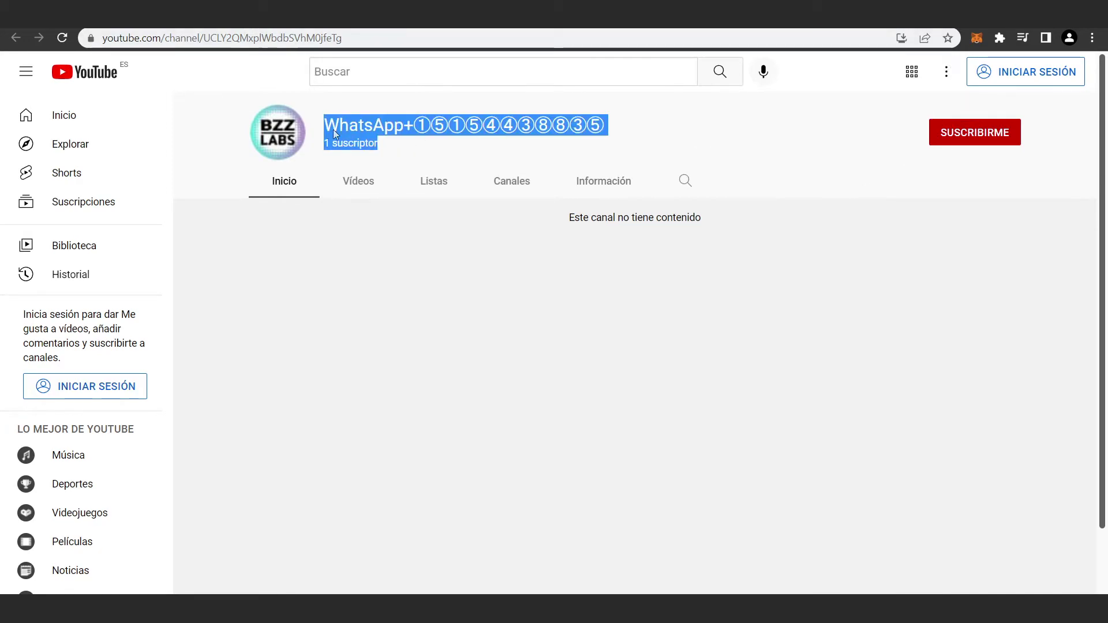
pyautogui.click(531, 139)
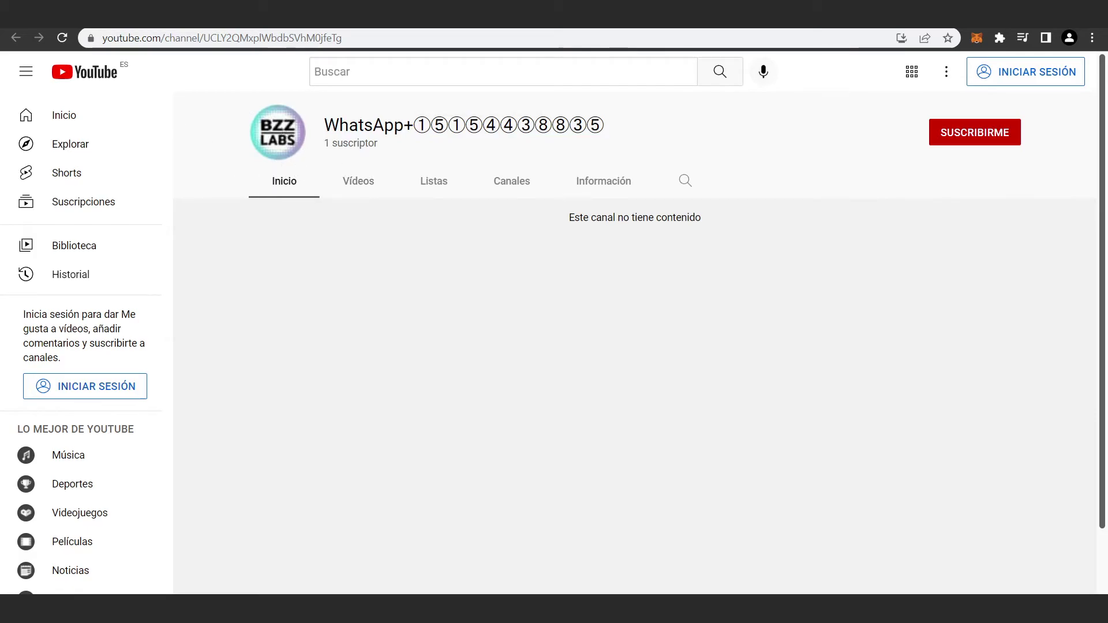
pyautogui.hotkey('ctrl', 'w')
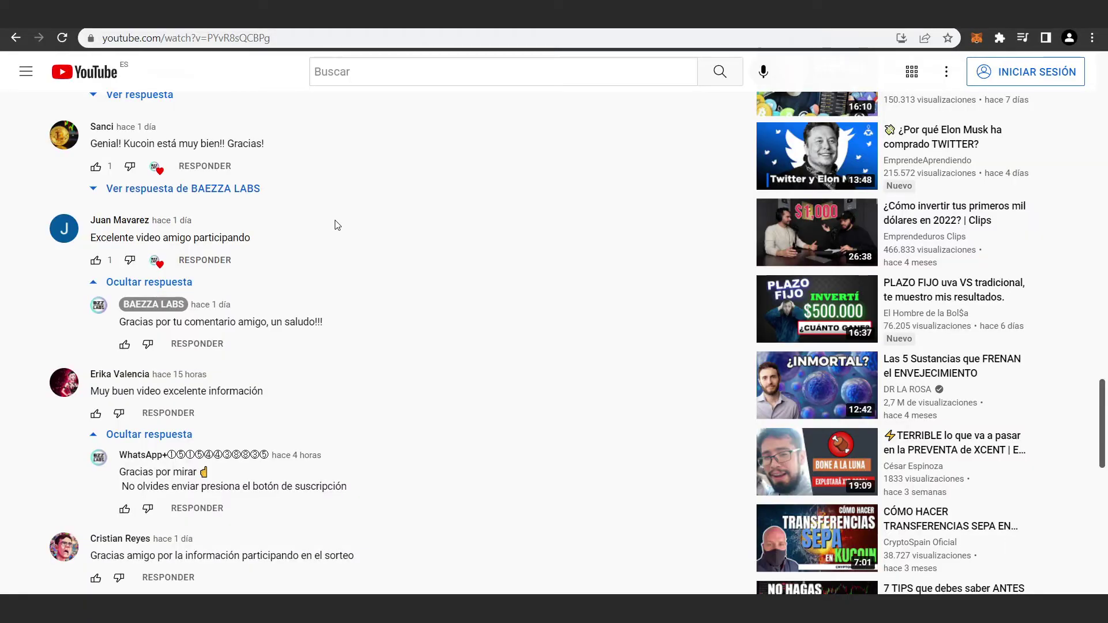
# Look through the rest of the video's comments, expanding unlabelled reply threads to check for more replies from the WhatsApp-named account
pyautogui.scroll(20, 338, 226)
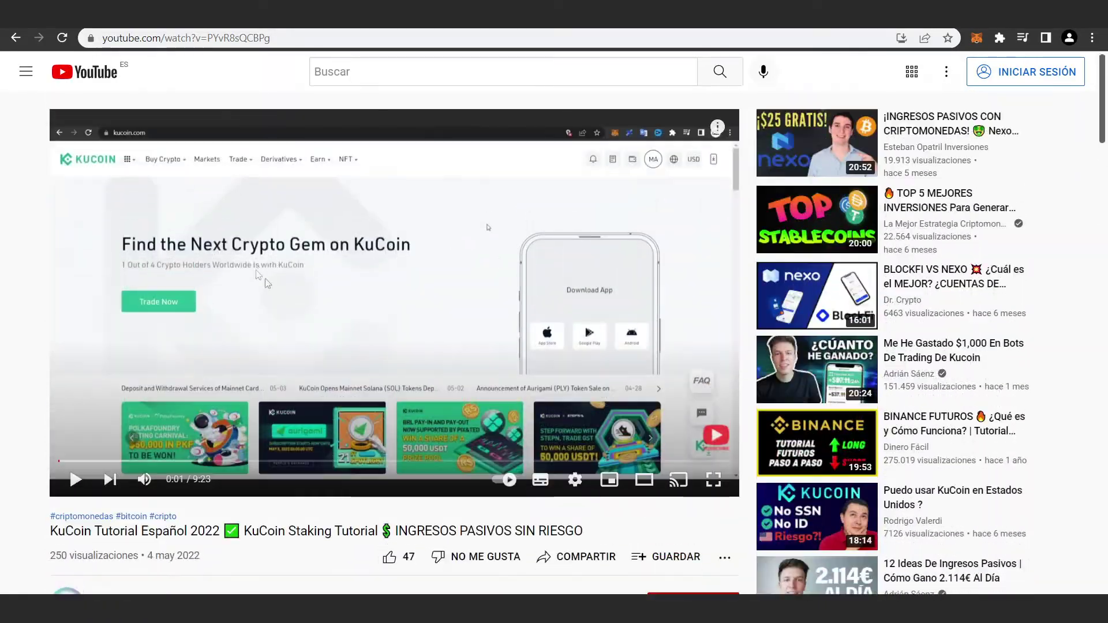
pyautogui.scroll(-20, 258, 273)
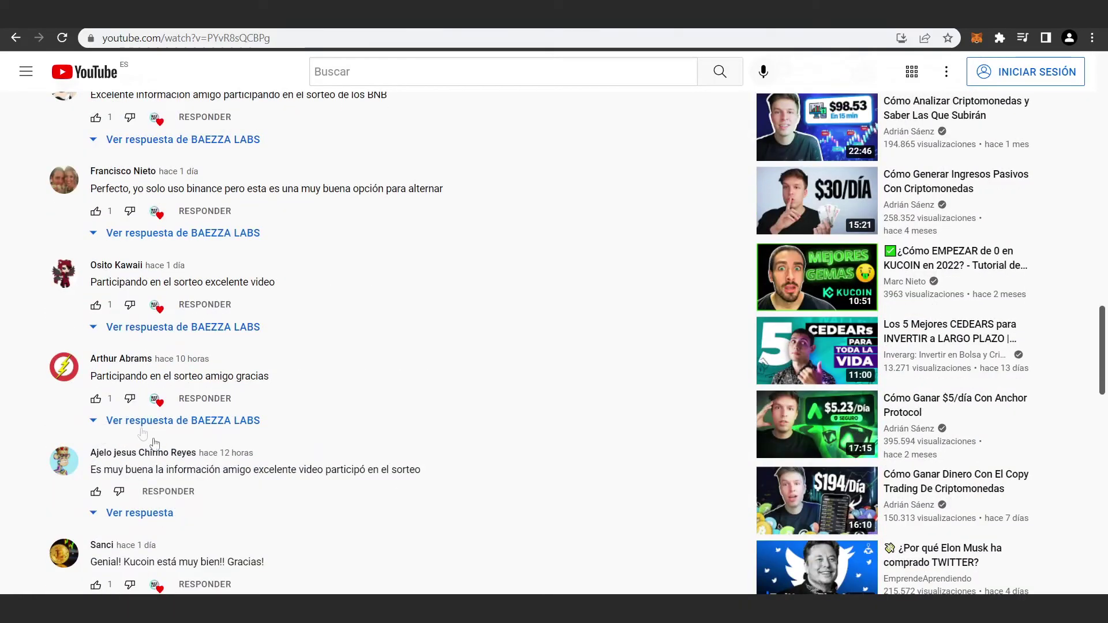
pyautogui.scroll(-15, 141, 432)
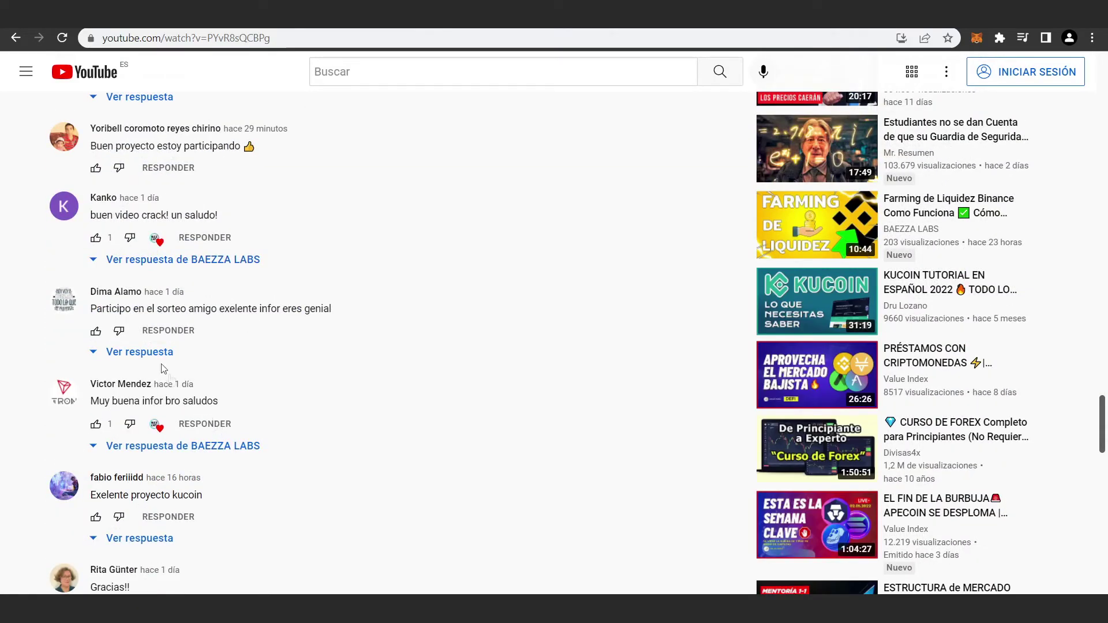
pyautogui.click(144, 352)
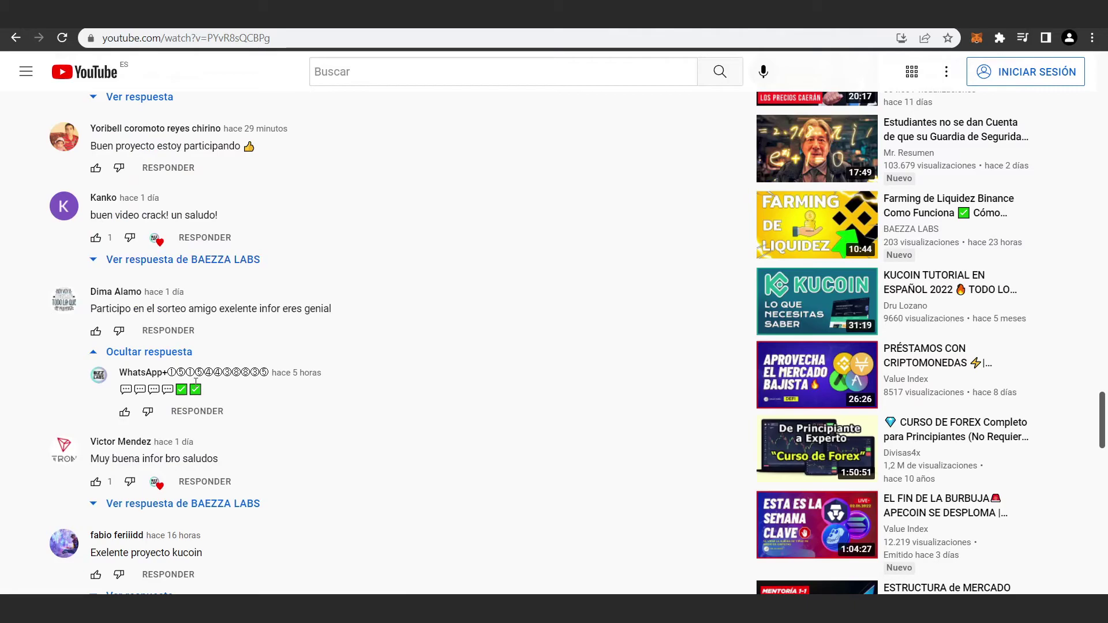
pyautogui.scroll(-5, 173, 398)
pyautogui.click(140, 492)
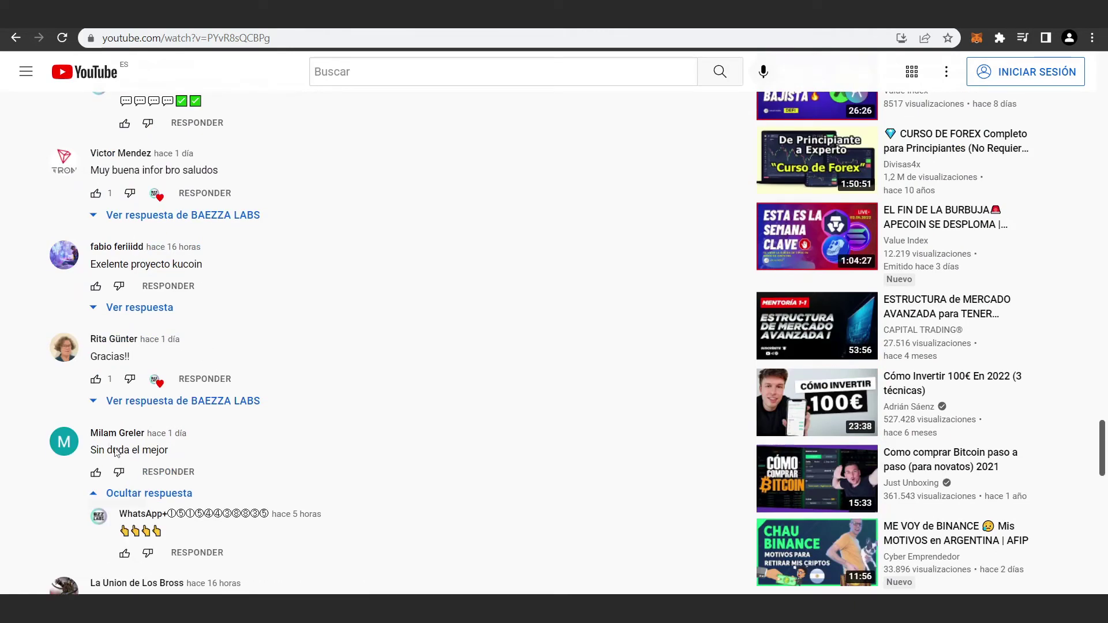
pyautogui.scroll(-9, 147, 462)
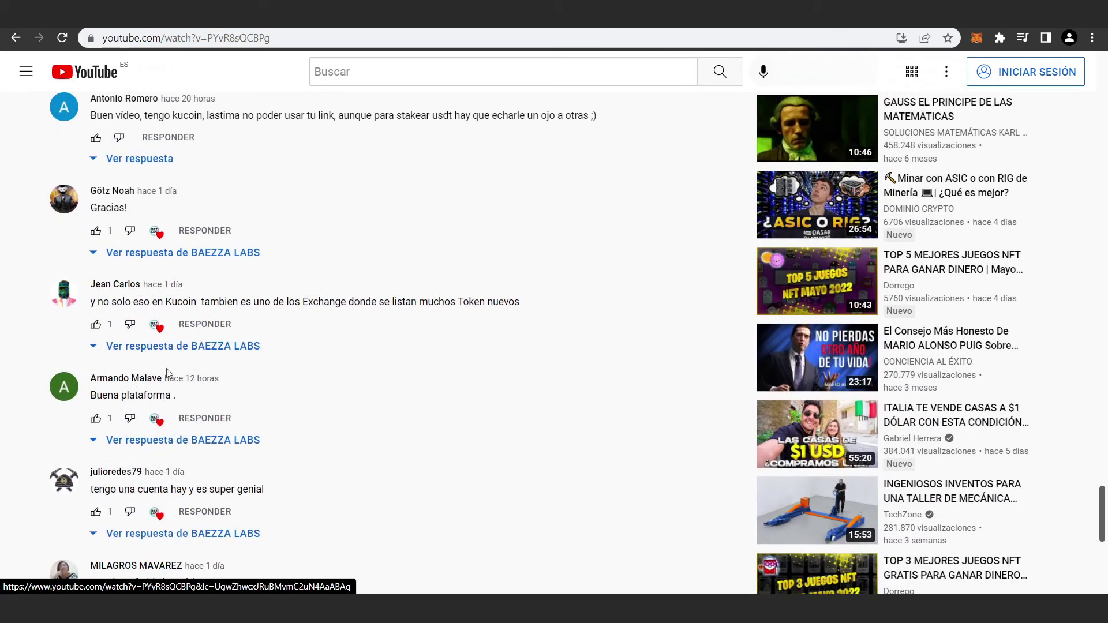
pyautogui.scroll(-5, 147, 436)
pyautogui.click(138, 444)
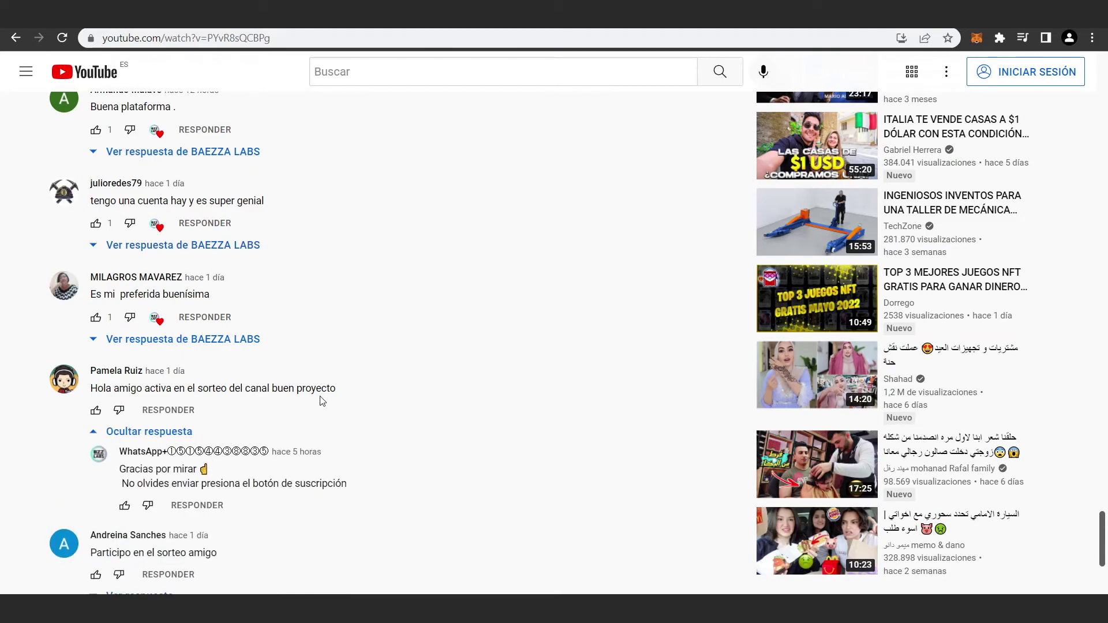
pyautogui.scroll(-6, 322, 401)
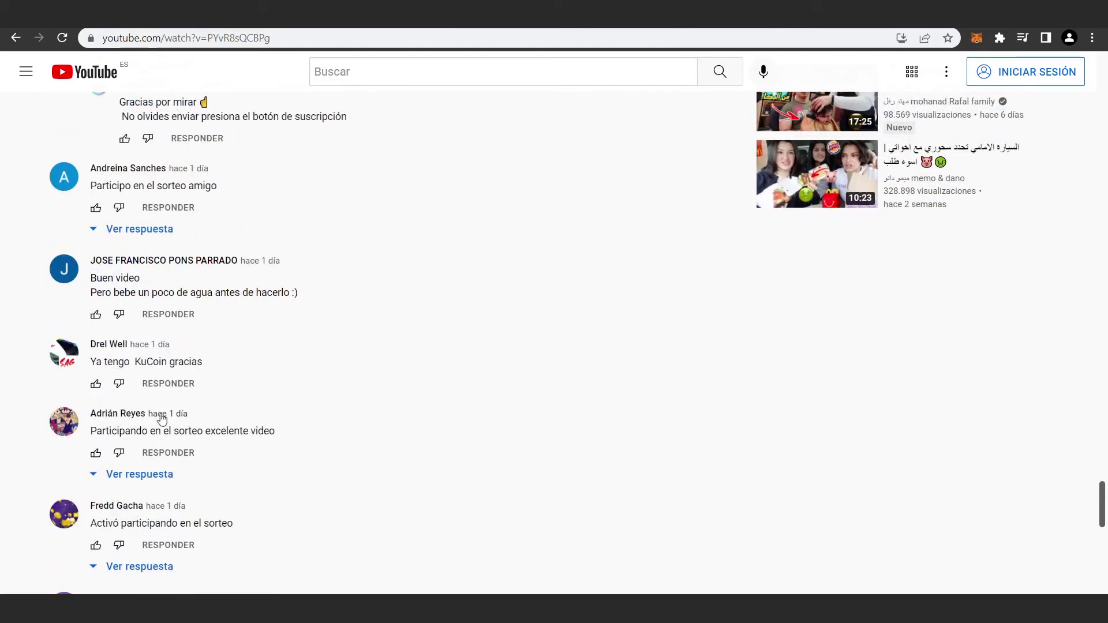
pyautogui.scroll(20, 445, 370)
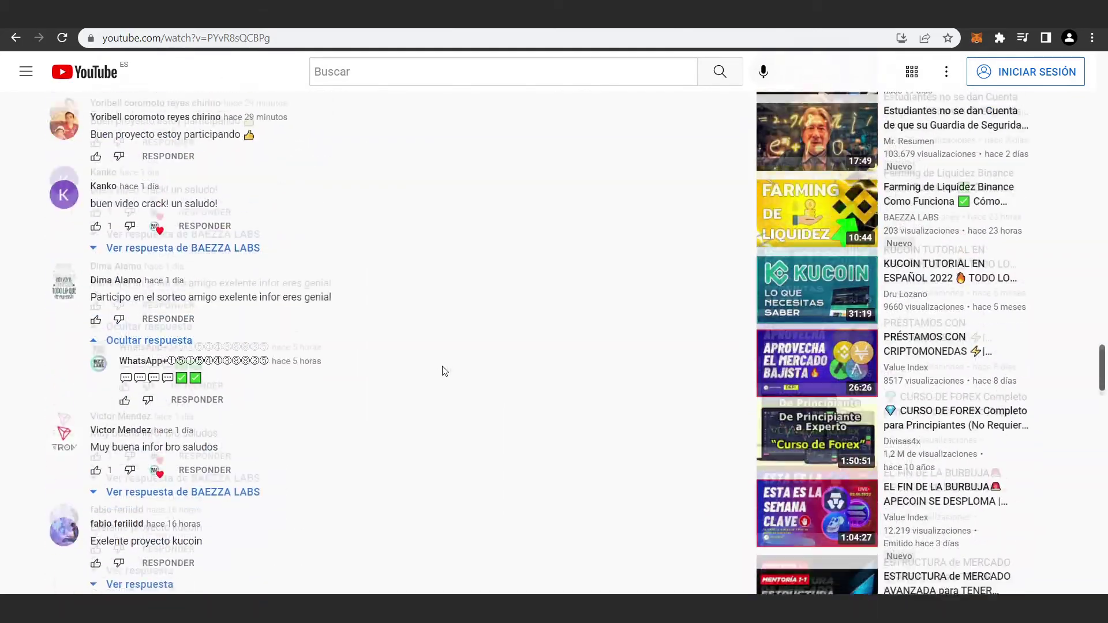
pyautogui.scroll(15, 451, 364)
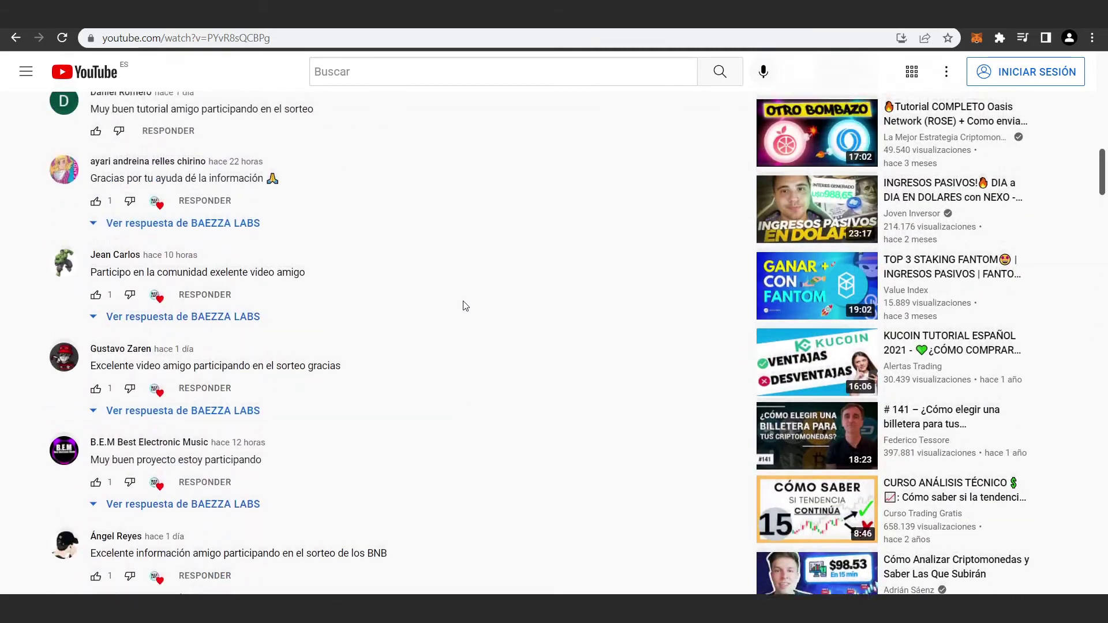